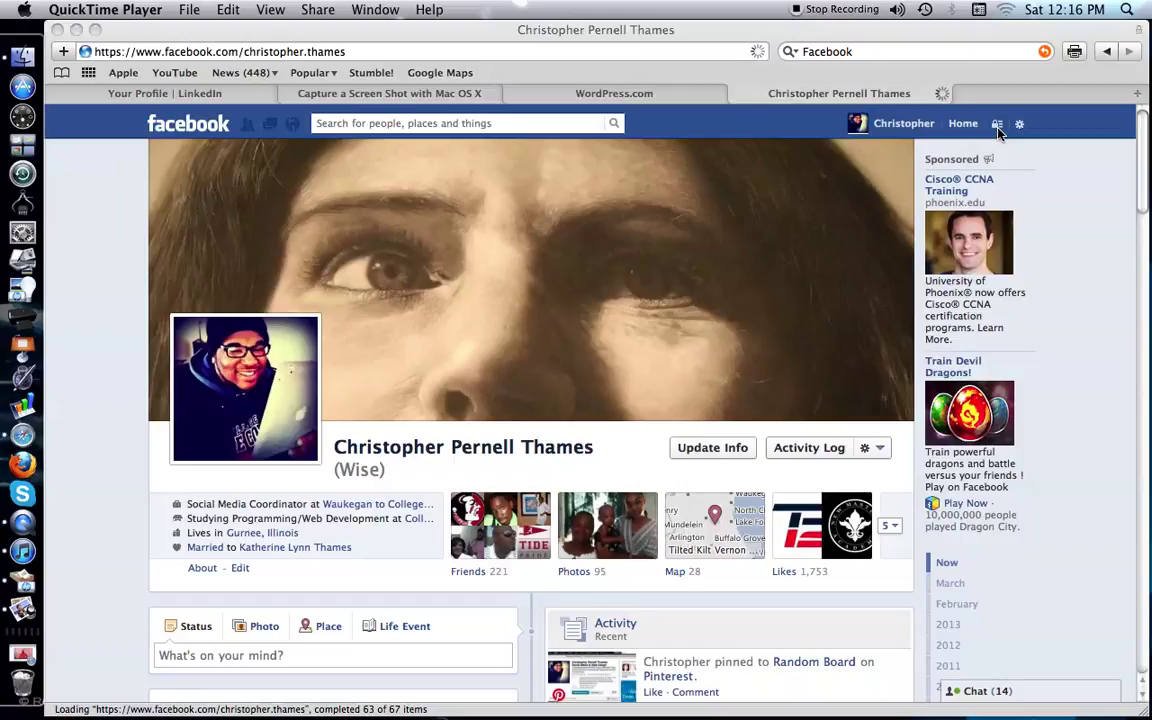
Open the privacy shortcuts and view the audience options for who can see future posts
{"action": "left_click", "coordinate": [997, 128]}
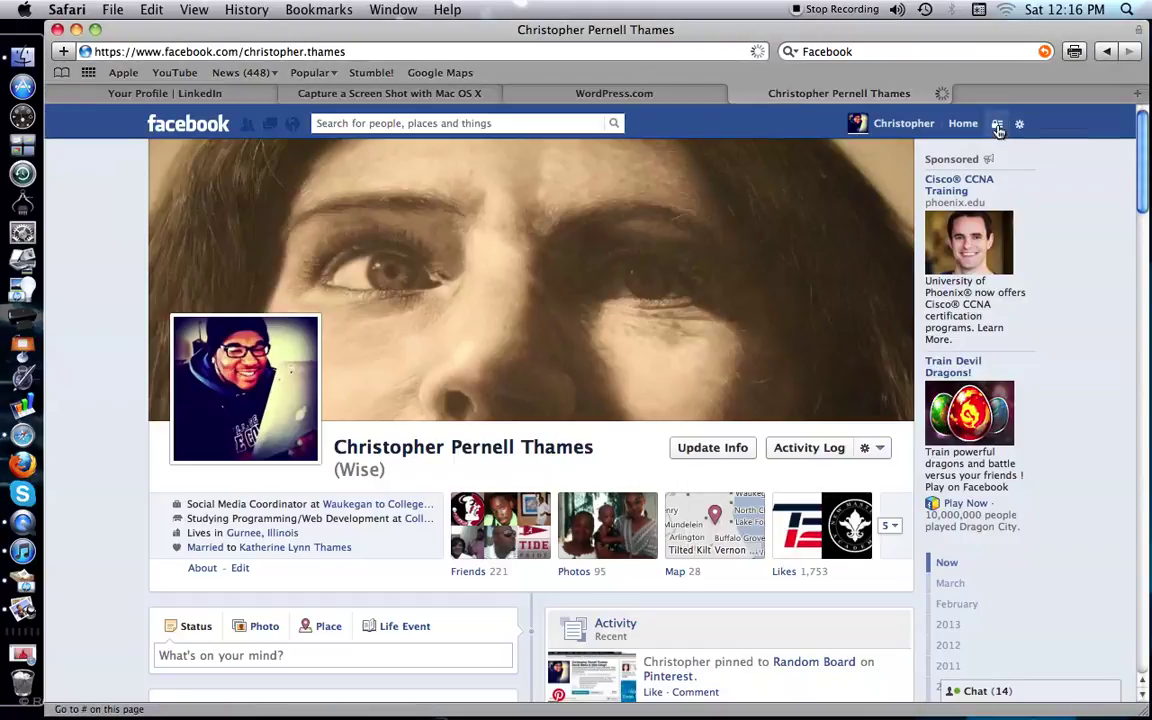
{"action": "left_click", "coordinate": [997, 125]}
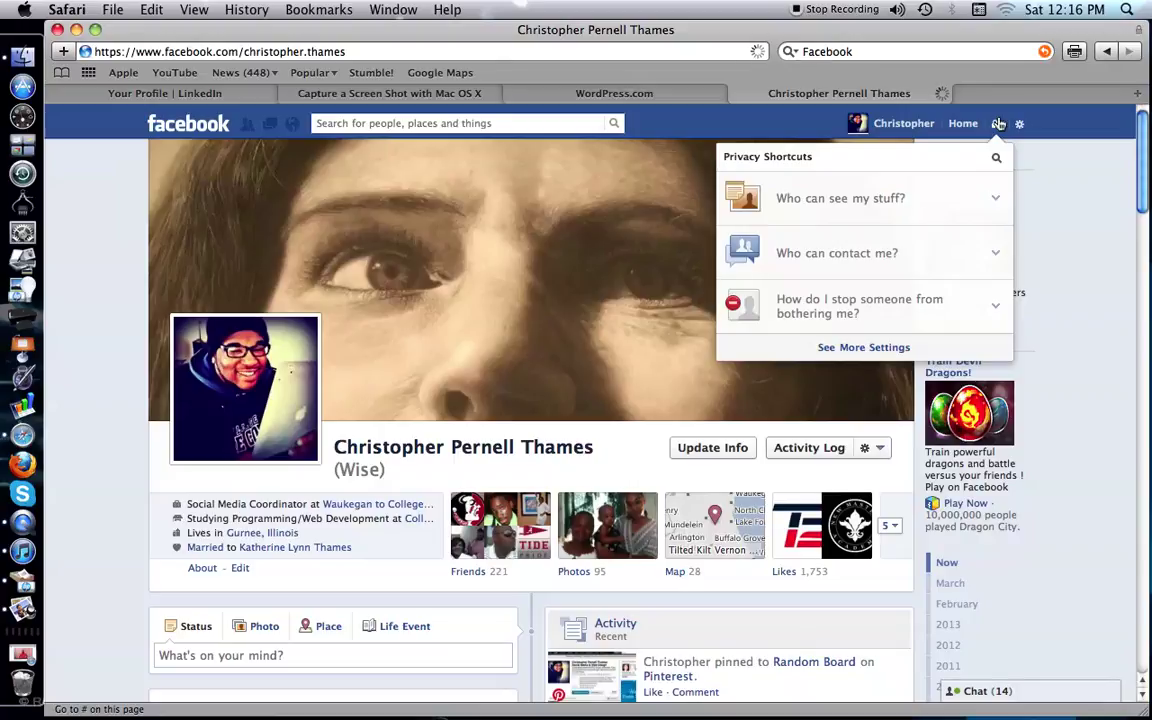
{"action": "left_click", "coordinate": [893, 208]}
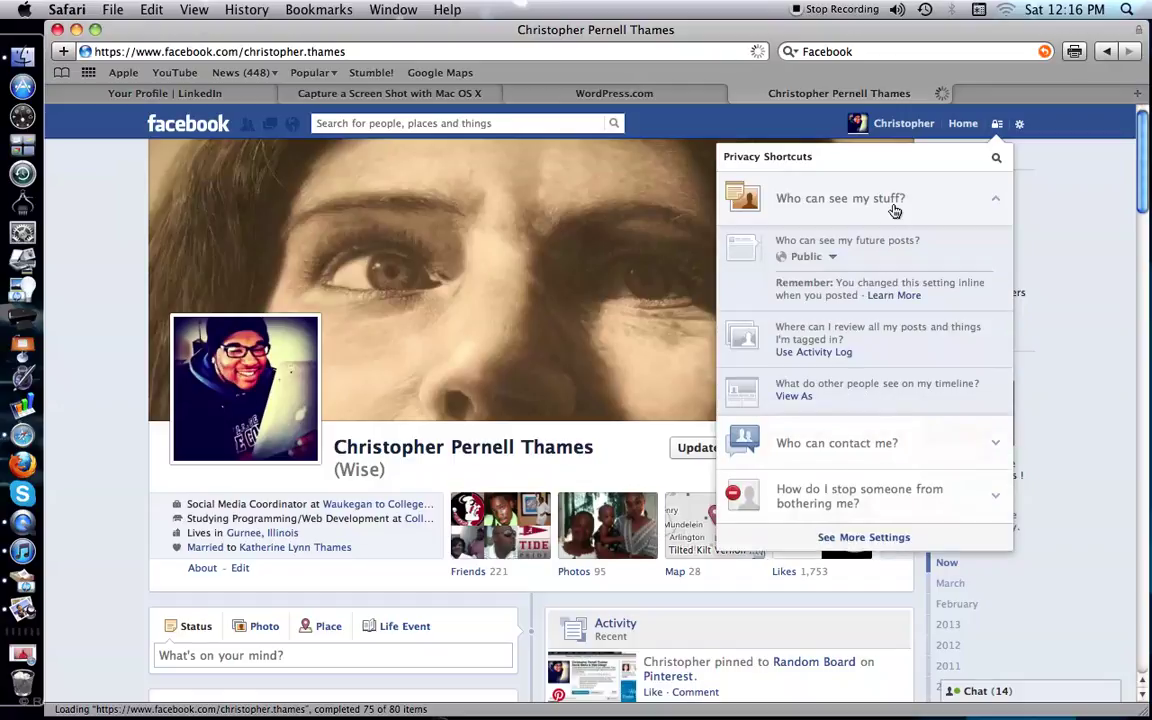
{"action": "left_click", "coordinate": [835, 258]}
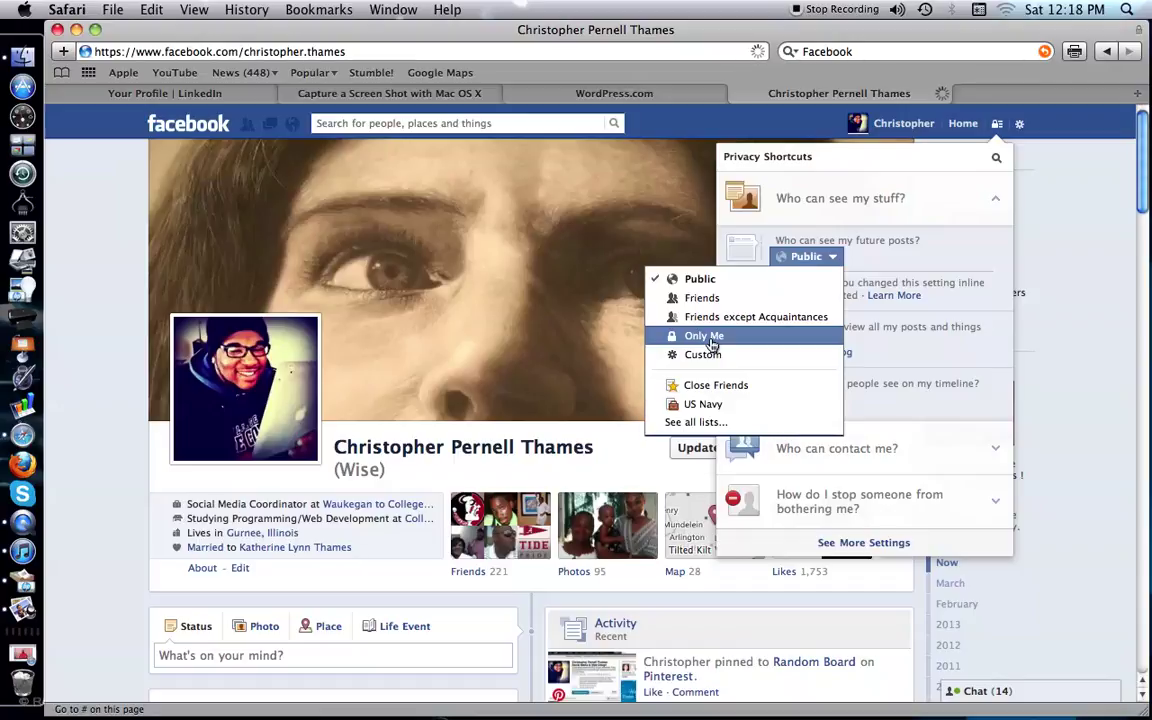
{"action": "left_click", "coordinate": [950, 260]}
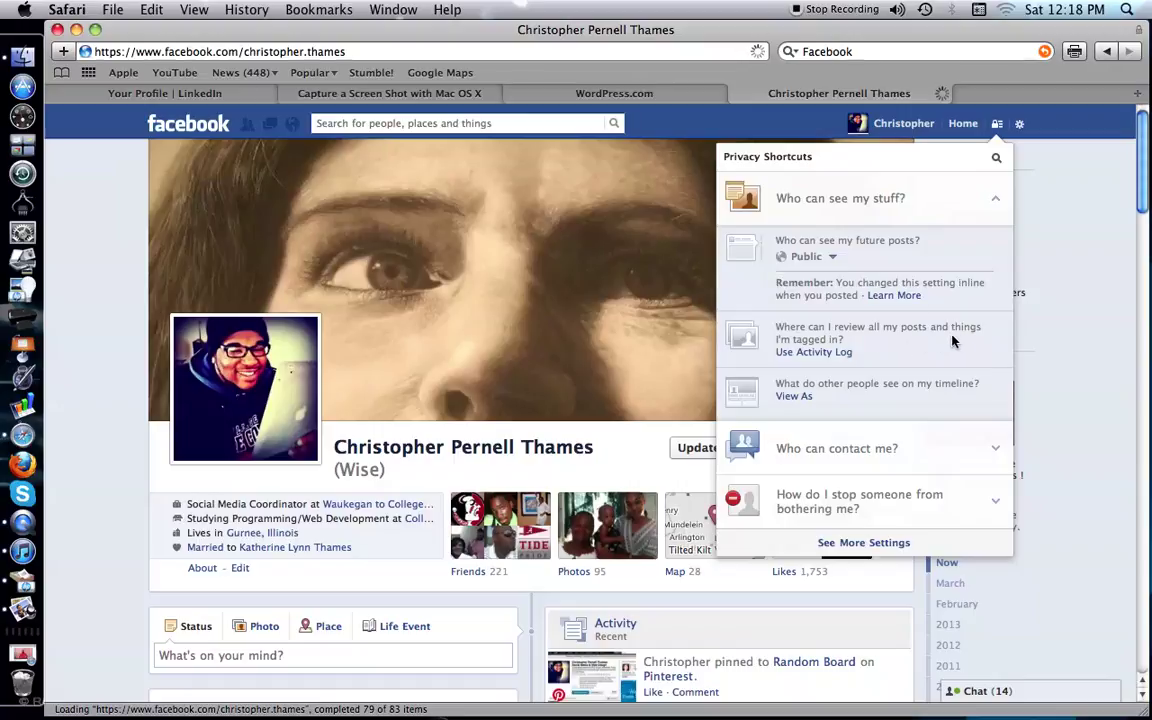
Preview the timeline as the public sees it, dismissing the tip, and return to the normal profile
{"action": "scroll", "coordinate": [927, 327], "scroll_direction": "down", "scroll_amount": 1}
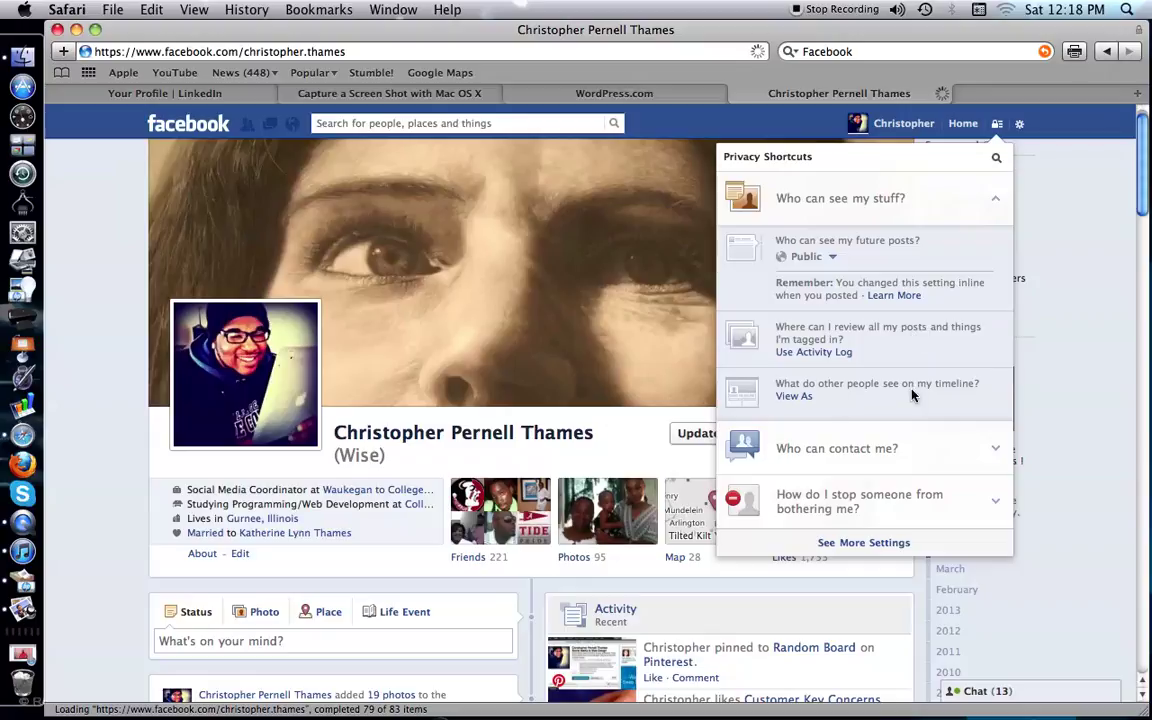
{"action": "left_click", "coordinate": [796, 400]}
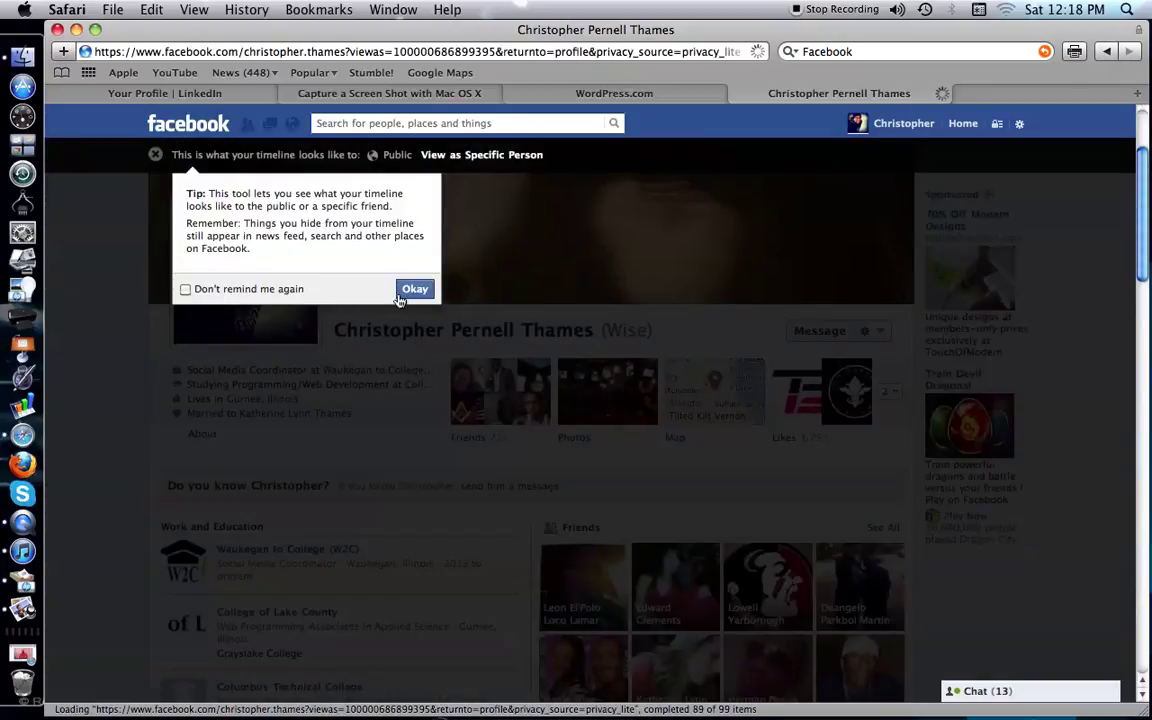
{"action": "left_click", "coordinate": [408, 291]}
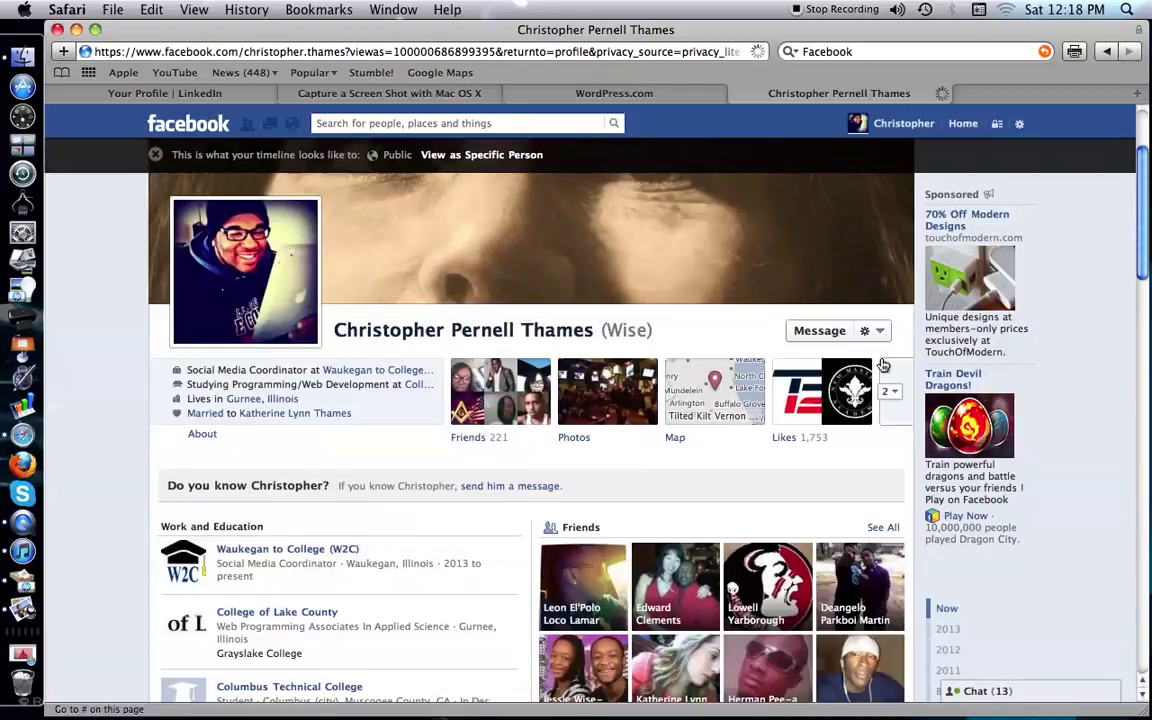
{"action": "left_click_drag", "start_coordinate": [1141, 262], "coordinate": [1147, 212]}
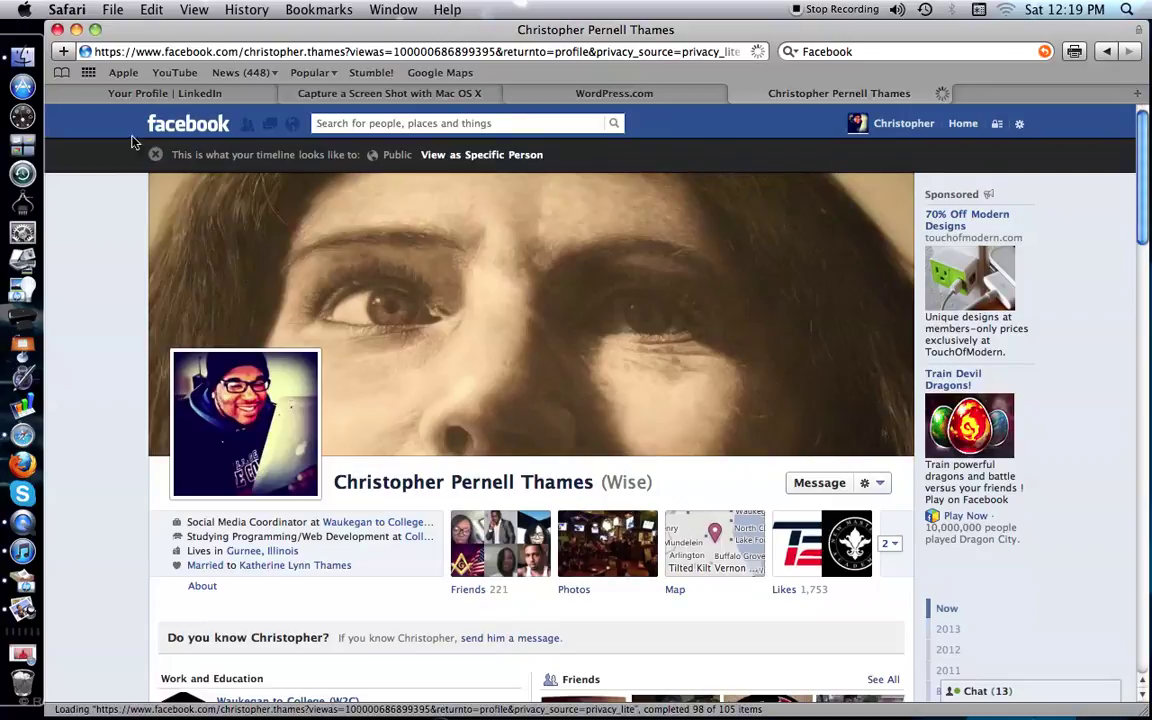
{"action": "left_click", "coordinate": [1107, 52]}
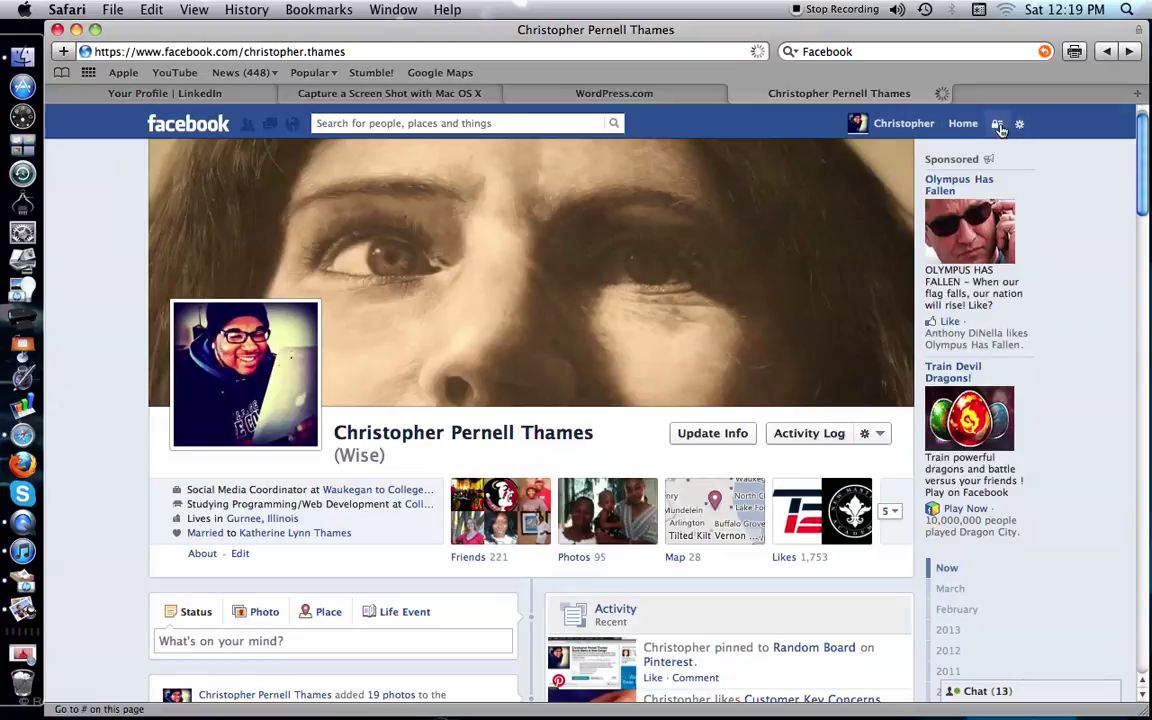
Review the "Who can contact me?" privacy shortcuts, including the audience options for friend requests
{"action": "left_click", "coordinate": [997, 123]}
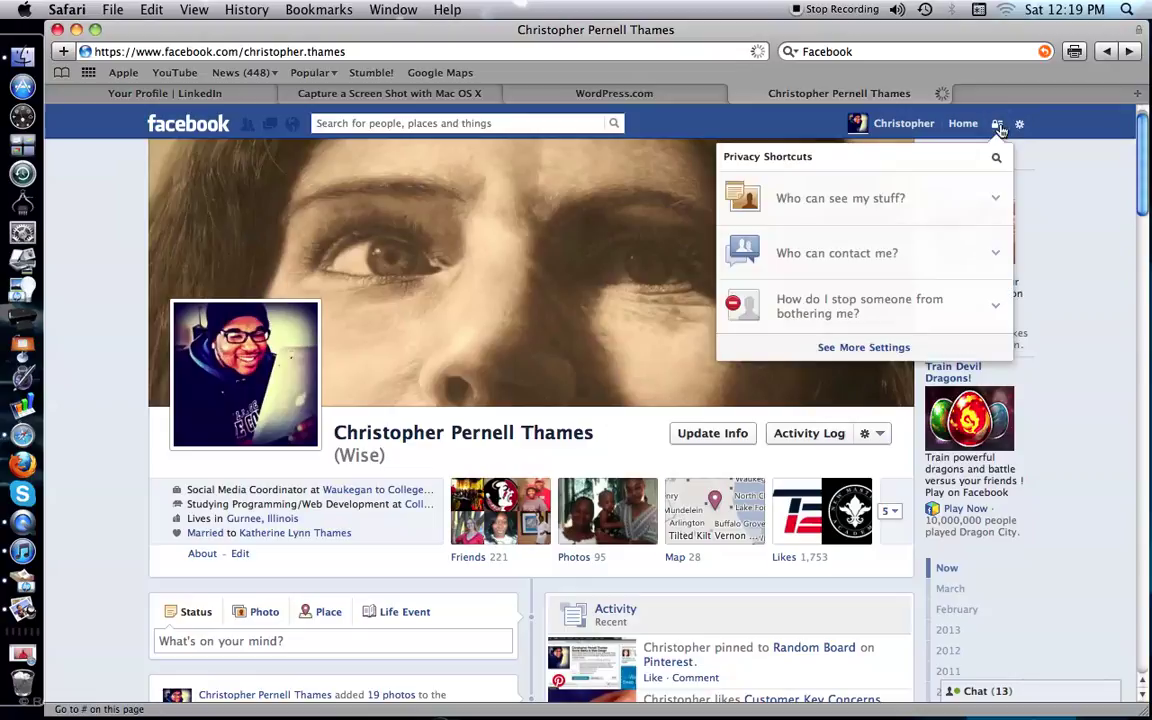
{"action": "left_click", "coordinate": [855, 255]}
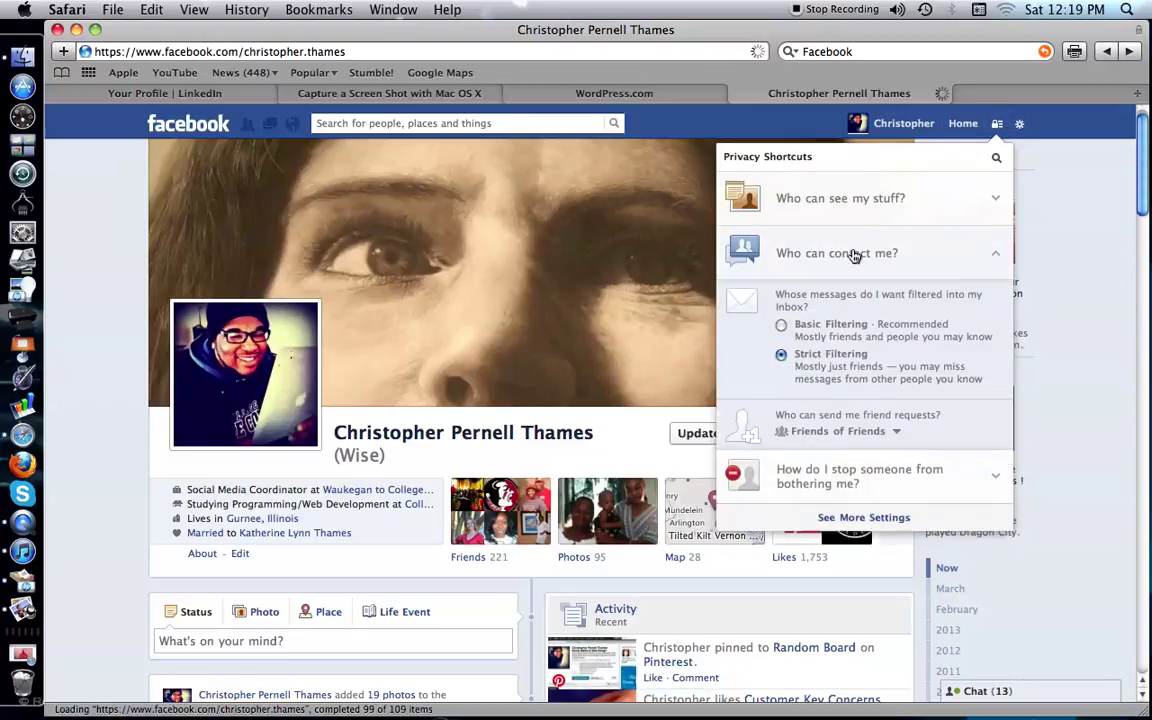
{"action": "left_click", "coordinate": [881, 196]}
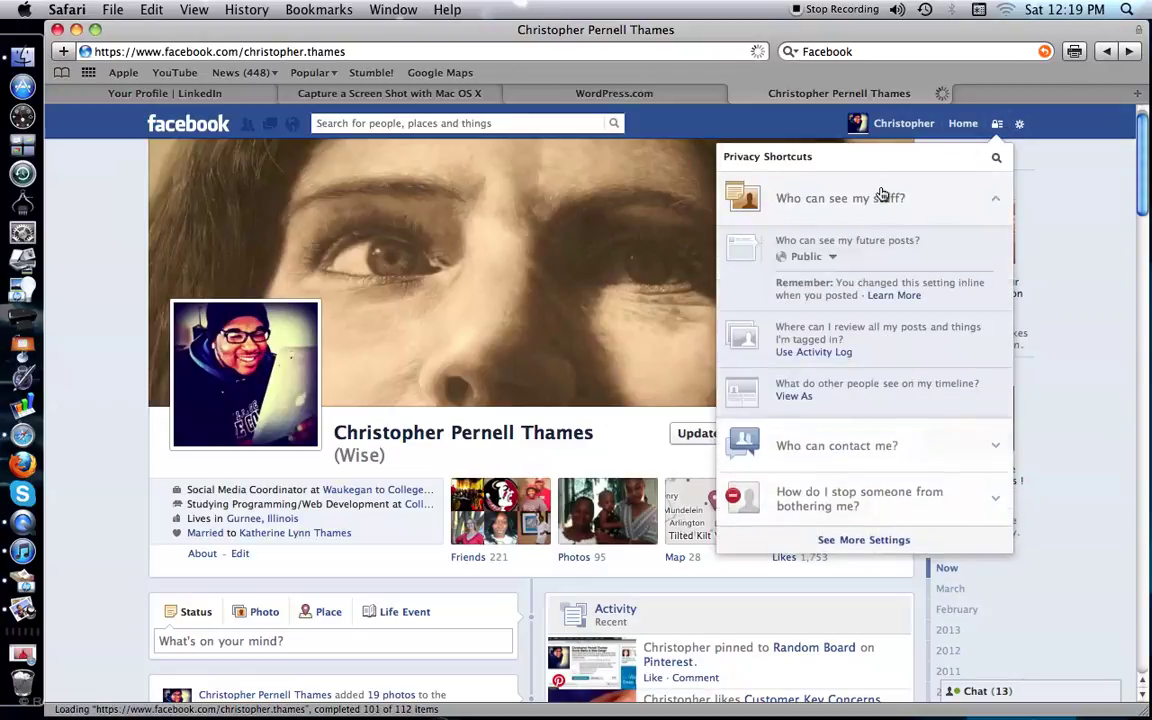
{"action": "left_click", "coordinate": [856, 449]}
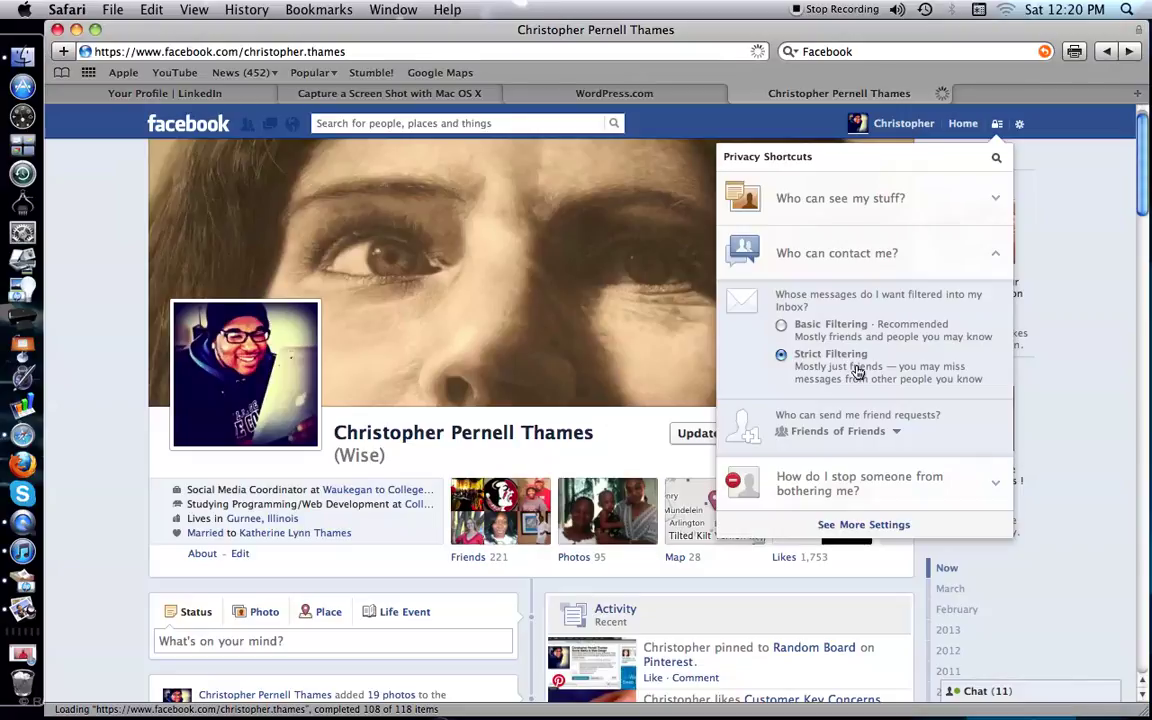
{"action": "left_click", "coordinate": [896, 431]}
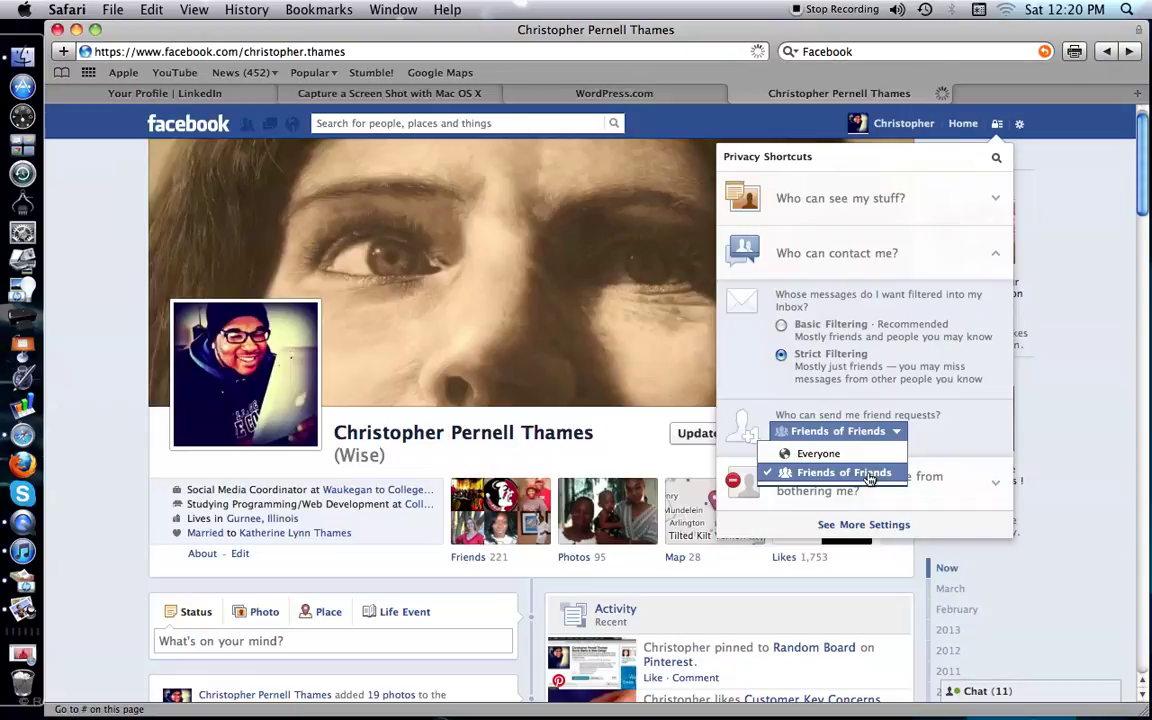
{"action": "left_click", "coordinate": [931, 445]}
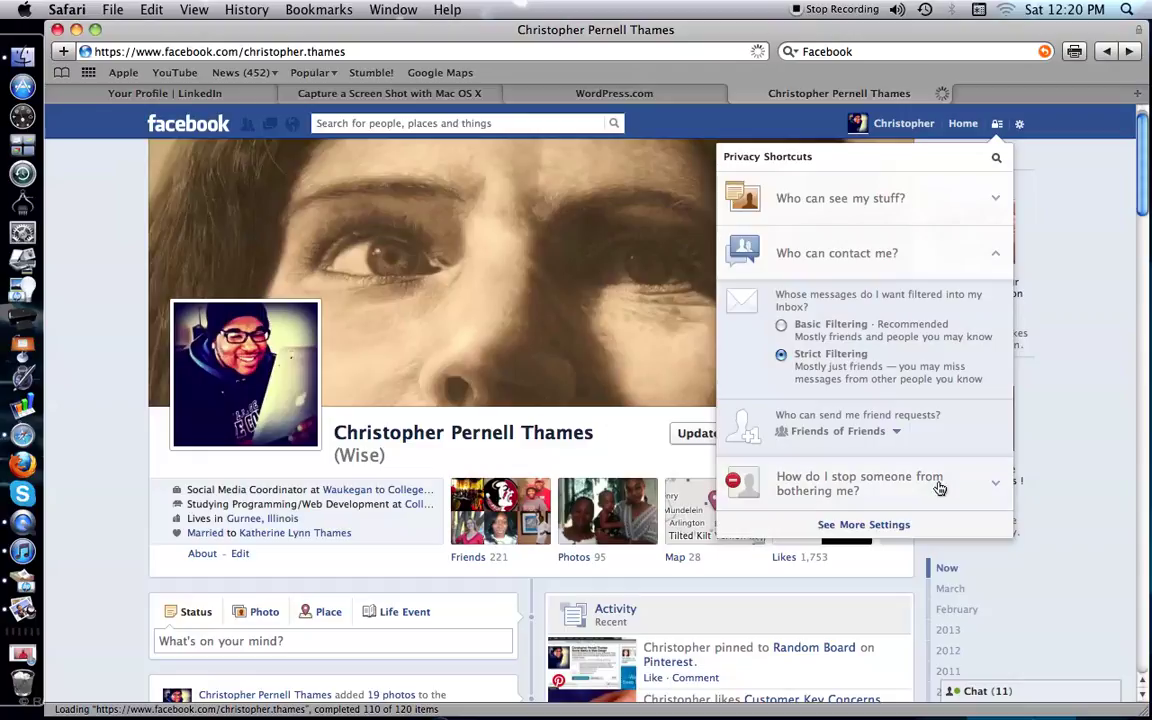
View the list of blocked people from the "How do I stop someone from bothering me?" shortcuts and close it
{"action": "left_click", "coordinate": [940, 487]}
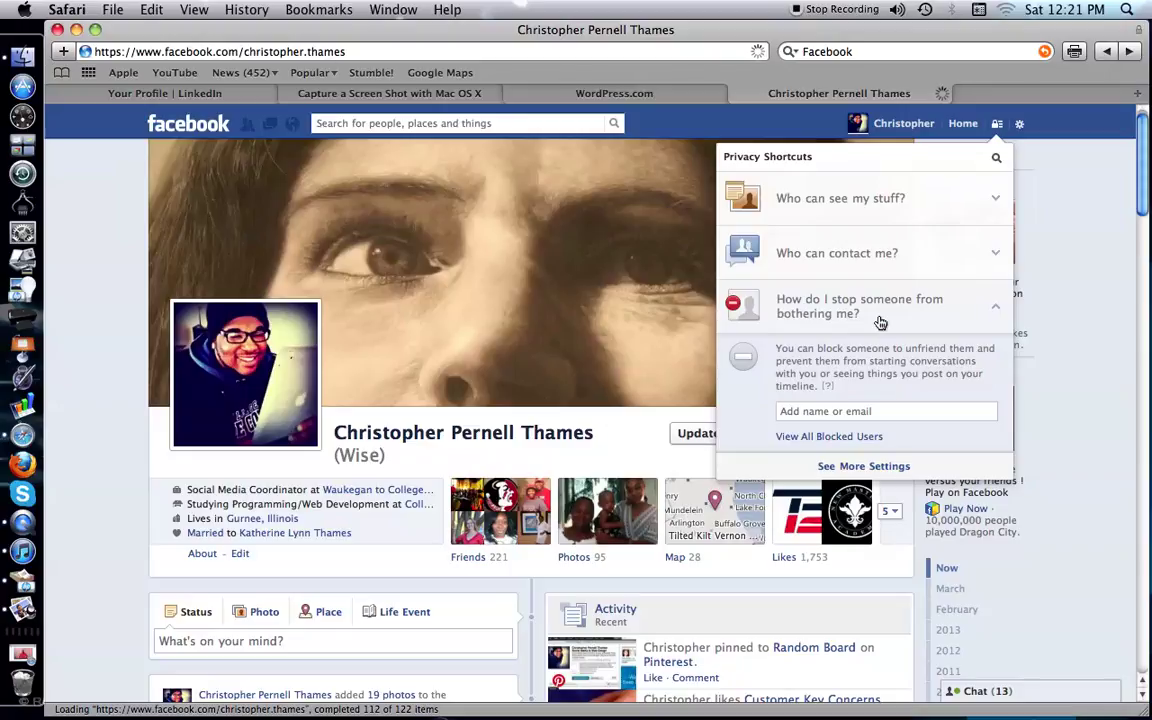
{"action": "left_click", "coordinate": [829, 440]}
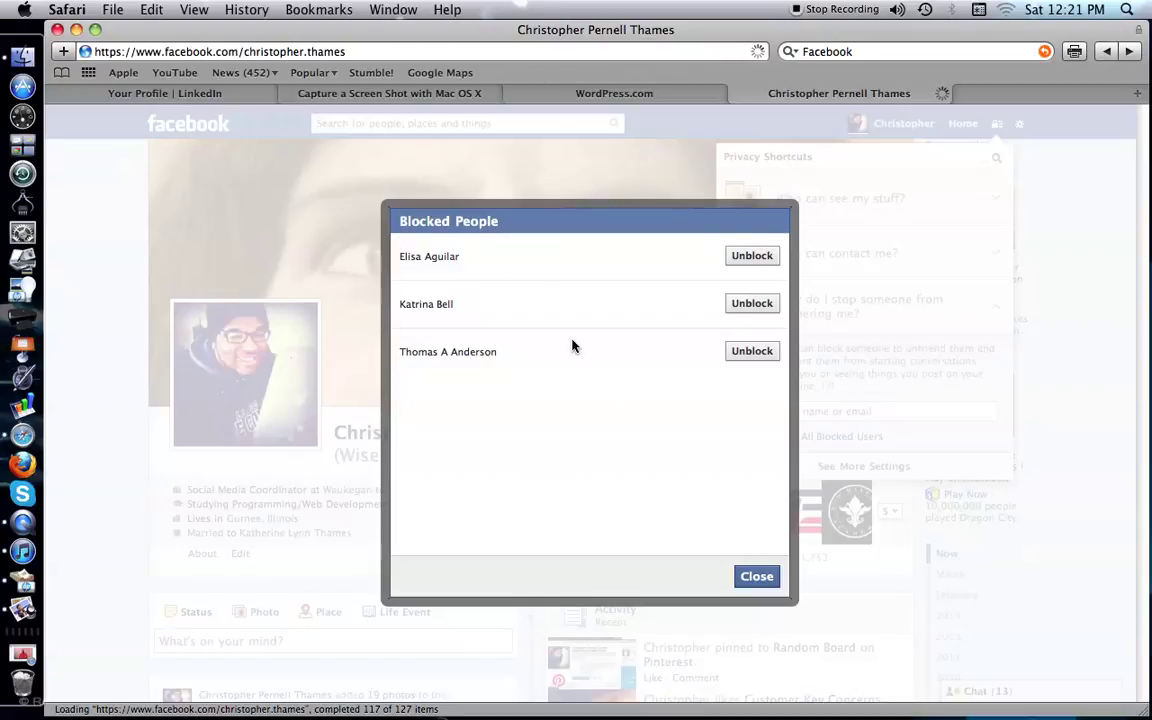
{"action": "left_click", "coordinate": [752, 575]}
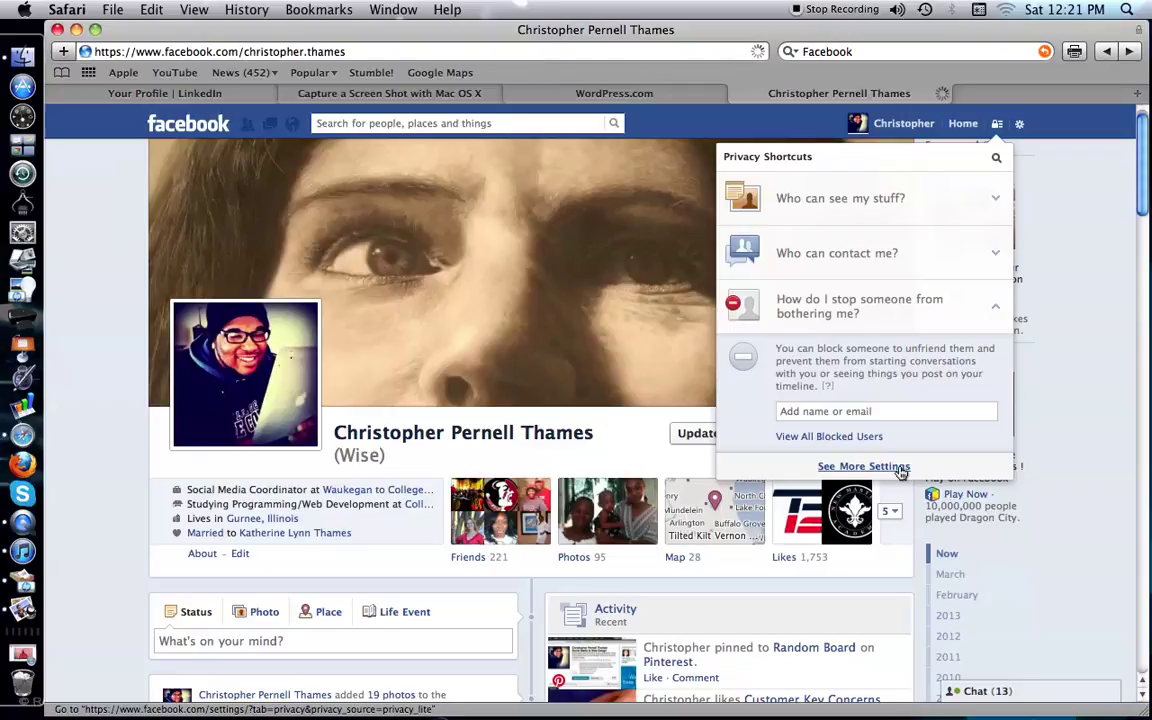
Go to the full privacy settings and look through the General and Security settings pages
{"action": "left_click", "coordinate": [862, 466]}
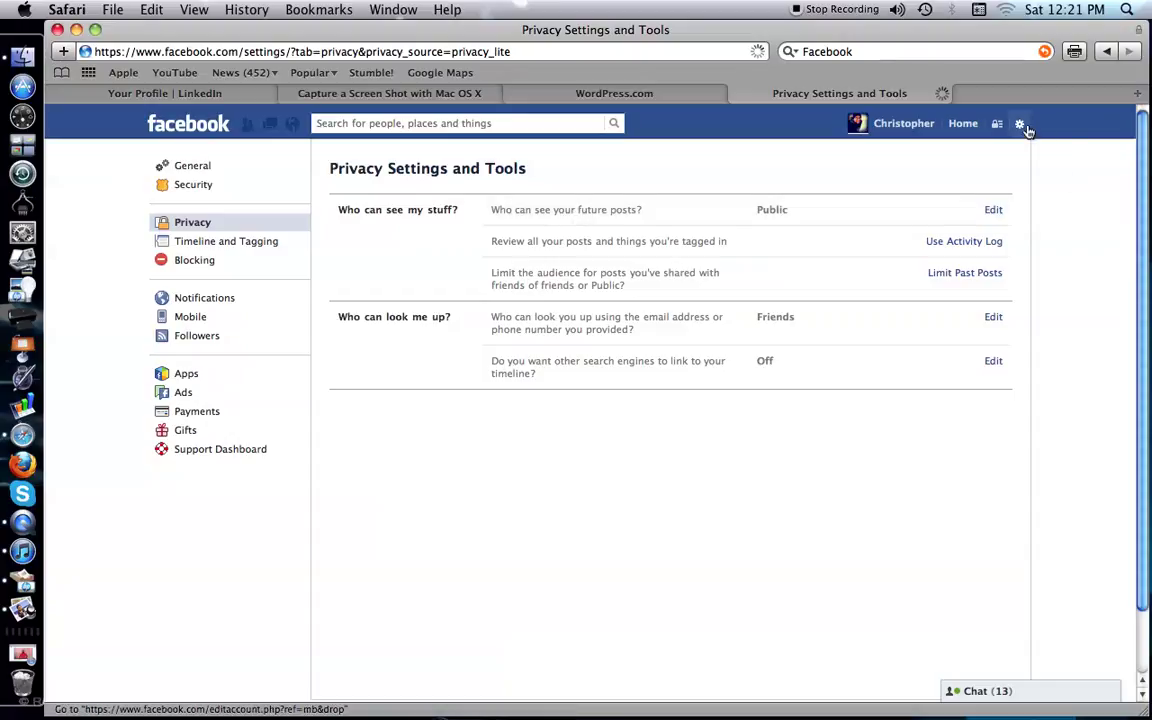
{"action": "left_click", "coordinate": [205, 175]}
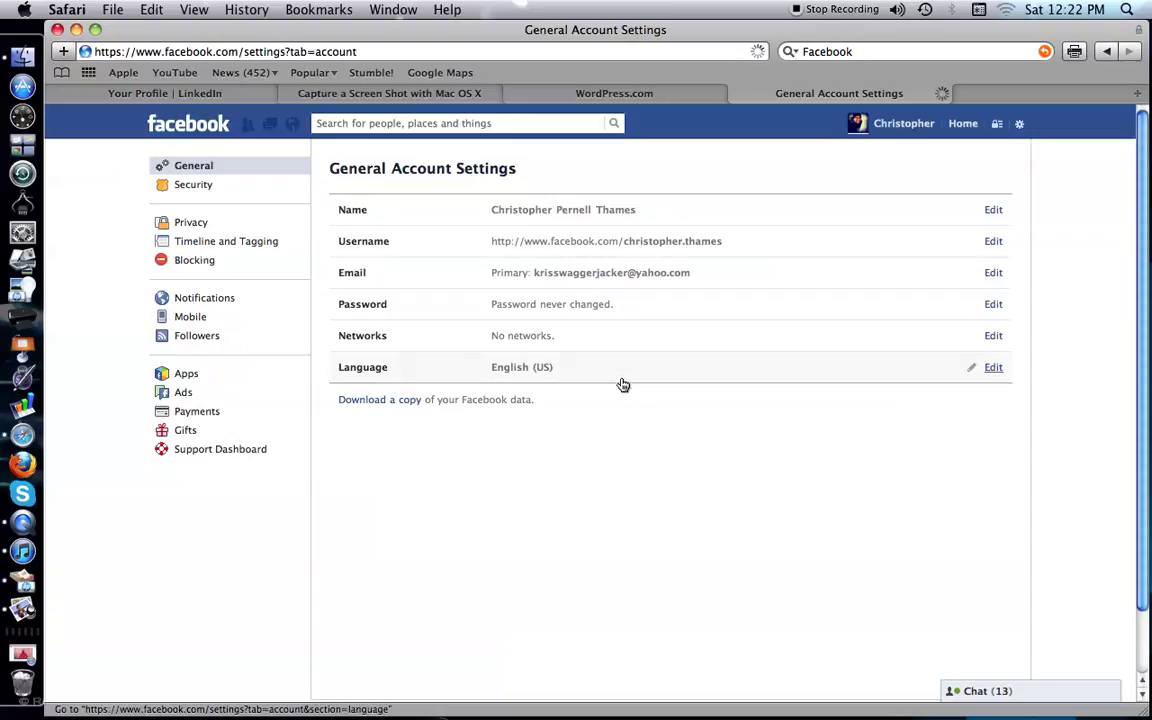
{"action": "left_click", "coordinate": [190, 189]}
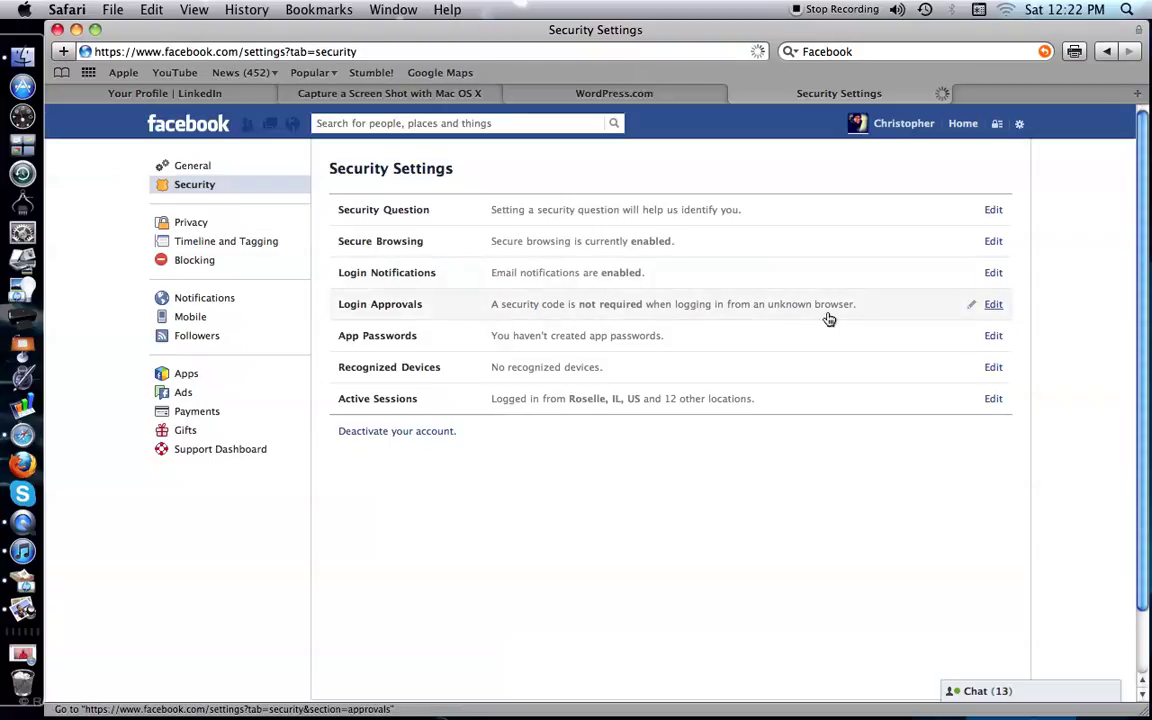
Inspect the Login Approvals, App Passwords and Recognized Devices security settings one by one, cancelling each without changes
{"action": "left_click", "coordinate": [990, 305]}
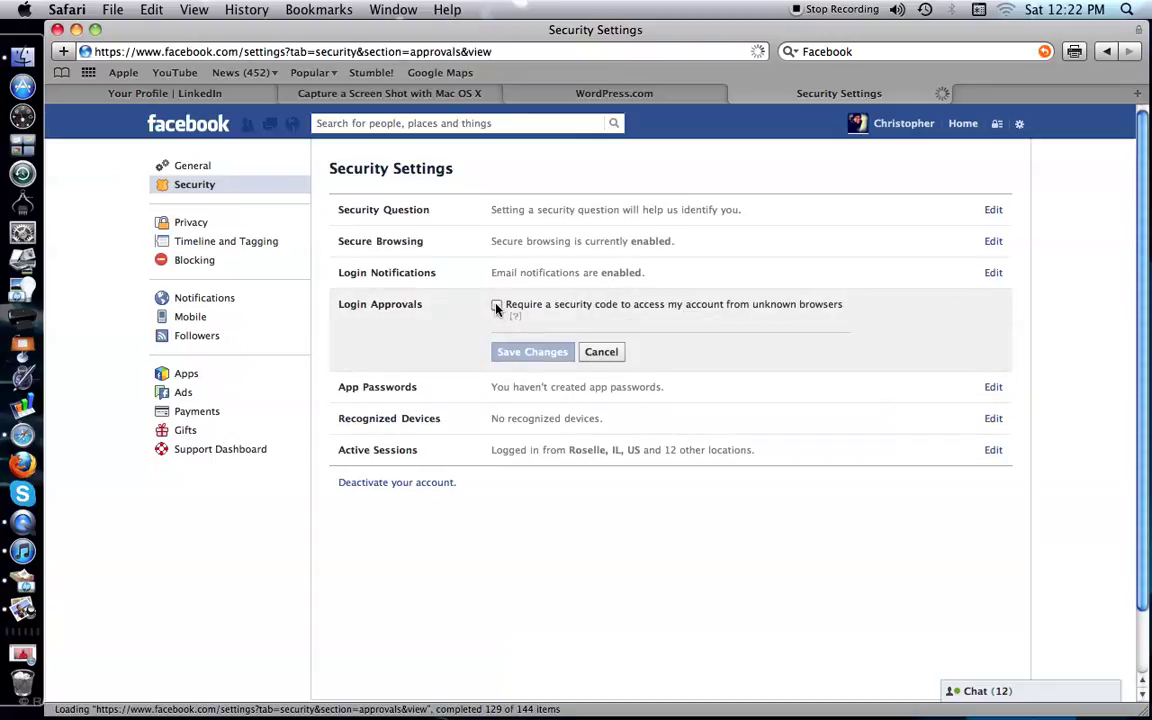
{"action": "left_click", "coordinate": [605, 356]}
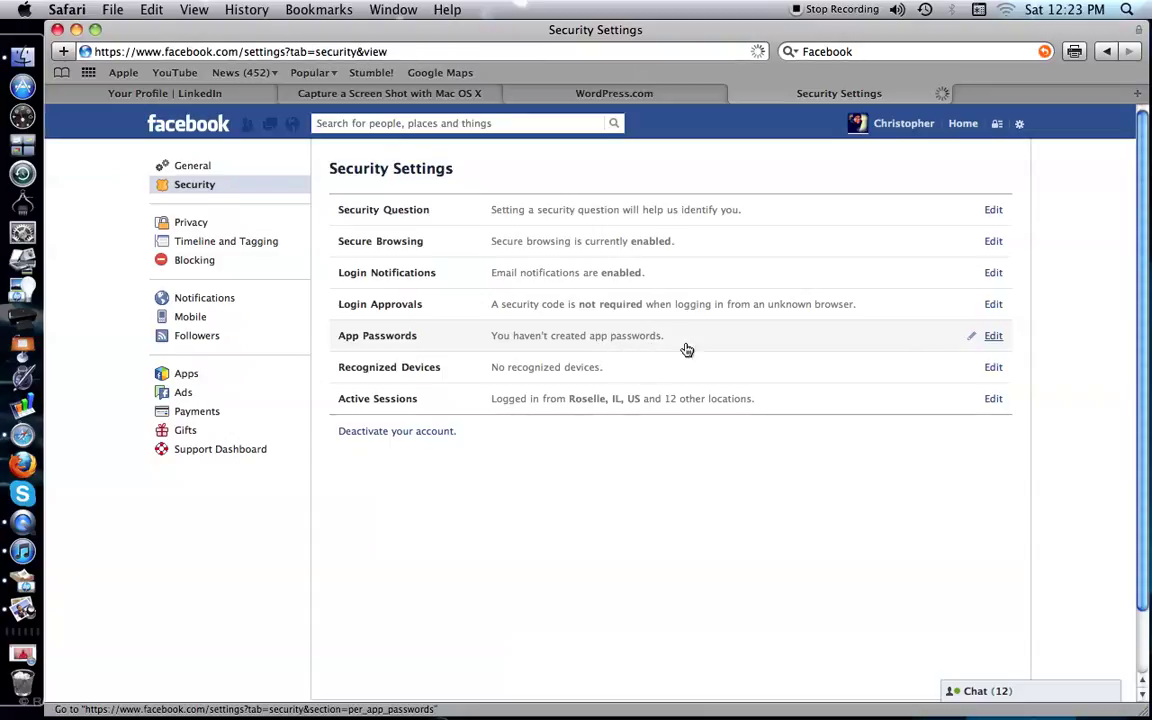
{"action": "left_click", "coordinate": [993, 337]}
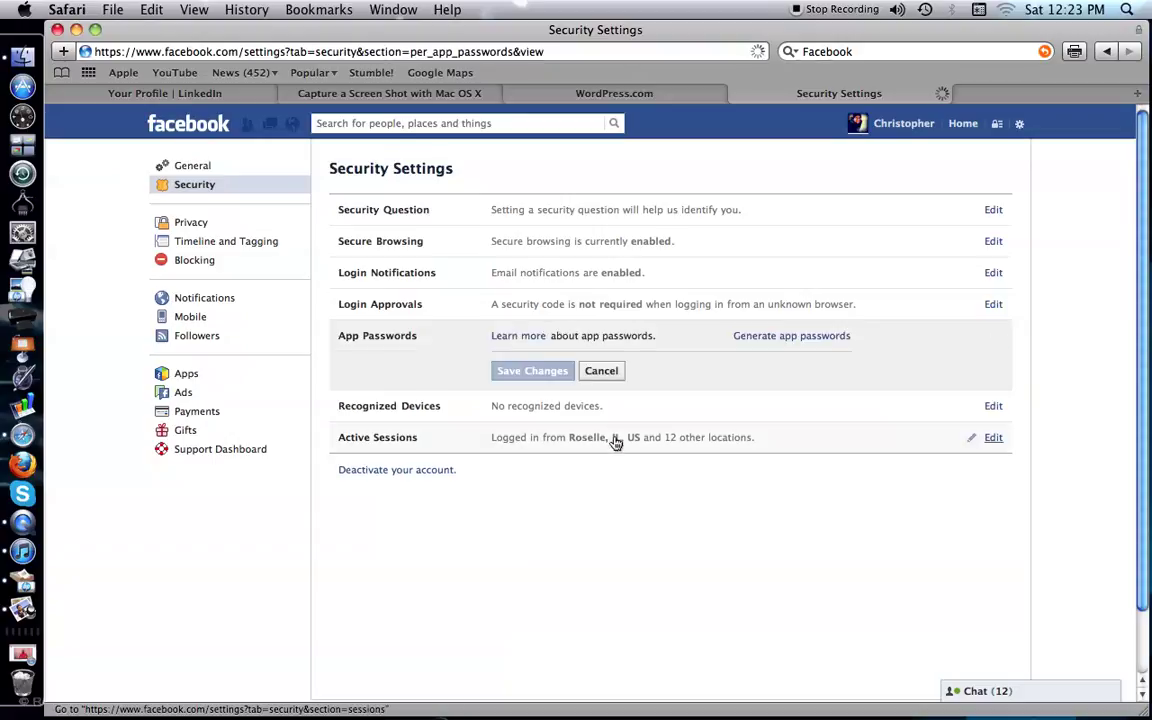
{"action": "left_click", "coordinate": [601, 371]}
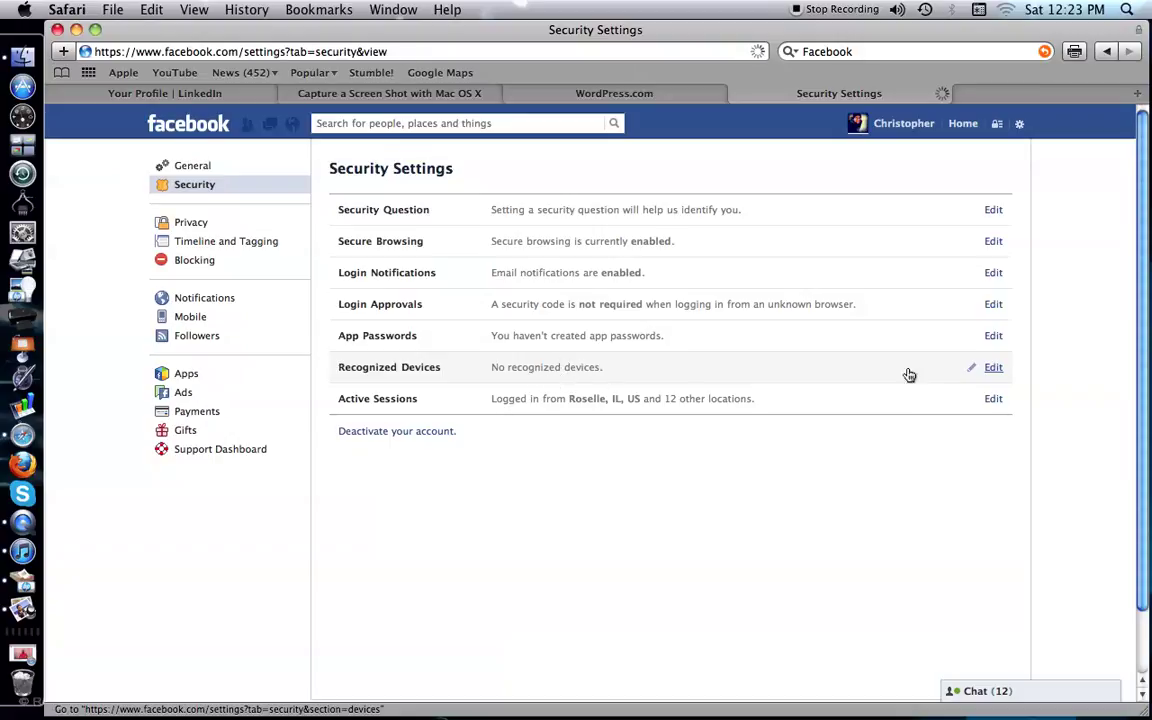
{"action": "left_click", "coordinate": [993, 369]}
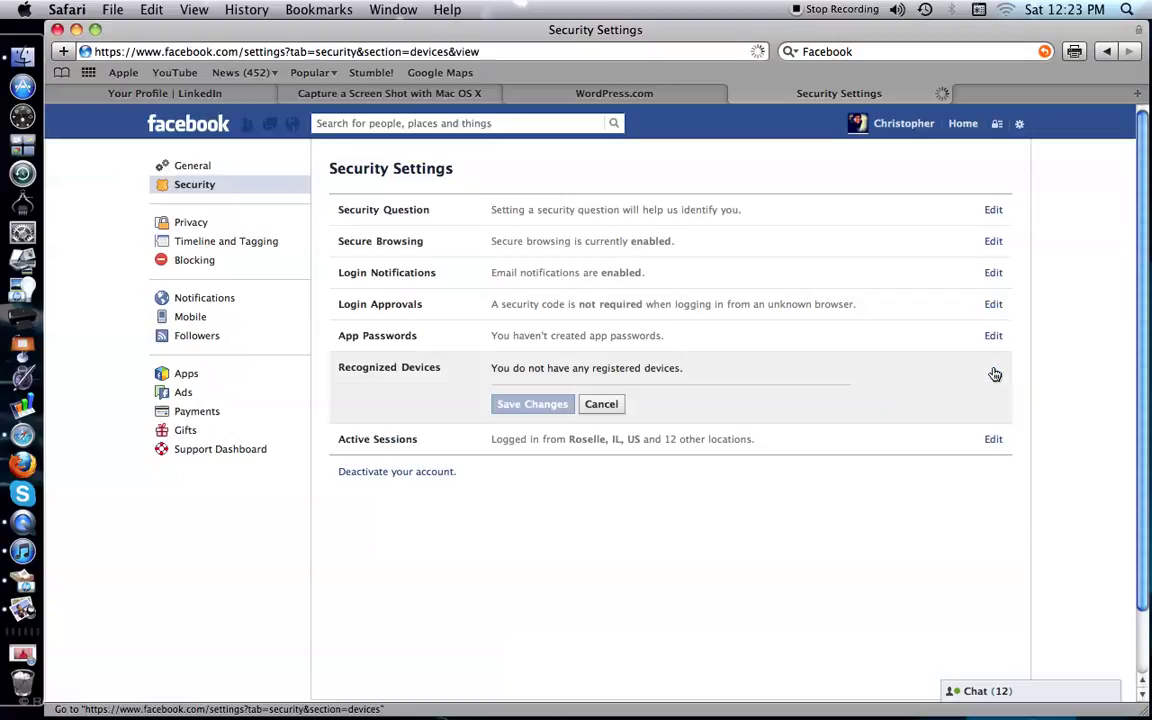
{"action": "left_click", "coordinate": [614, 404]}
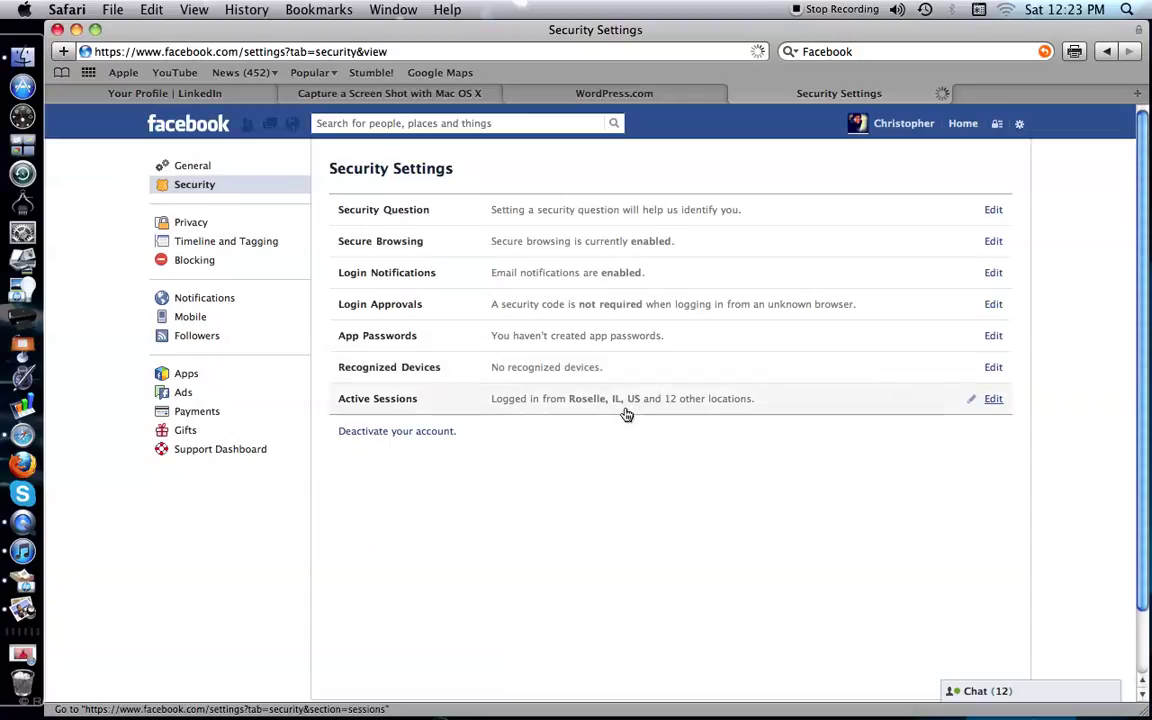
Expand the Active Sessions security setting and examine the access times, locations and device types of the listed logins
{"action": "left_click", "coordinate": [993, 399]}
{"action": "scroll", "coordinate": [880, 405], "scroll_direction": "down", "scroll_amount": 2}
{"action": "scroll", "coordinate": [845, 406], "scroll_direction": "down", "scroll_amount": 4}
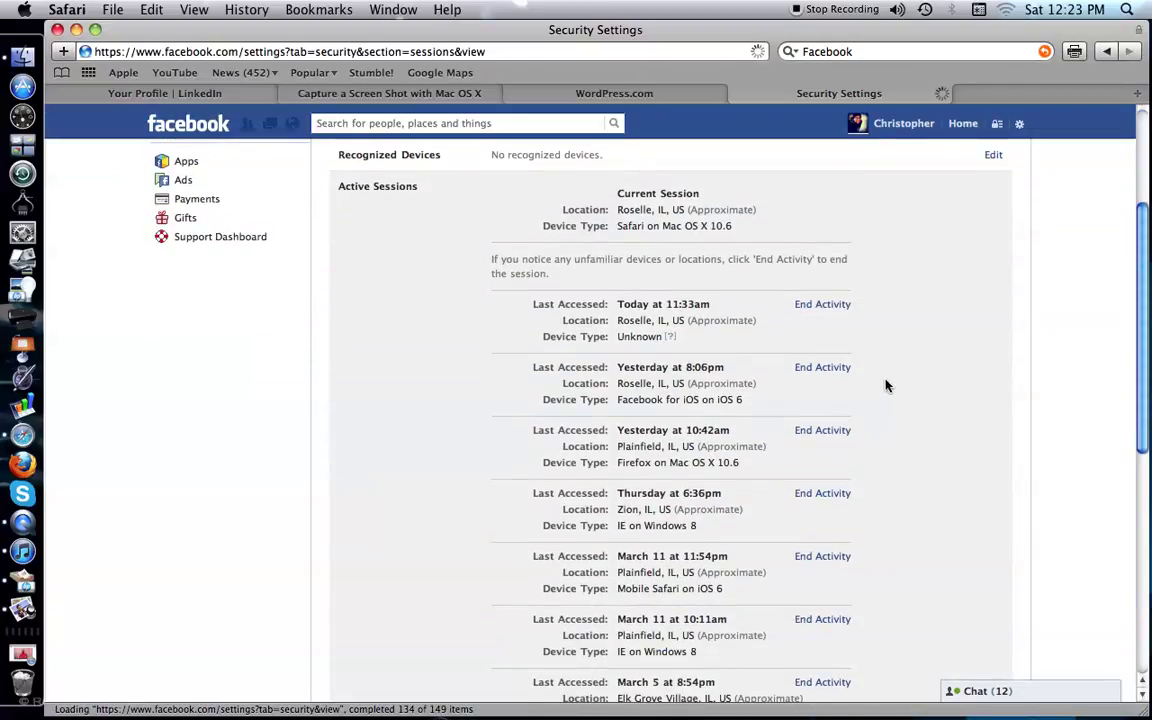
{"action": "scroll", "coordinate": [885, 386], "scroll_direction": "down", "scroll_amount": 10}
{"action": "scroll", "coordinate": [885, 387], "scroll_direction": "up", "scroll_amount": 7}
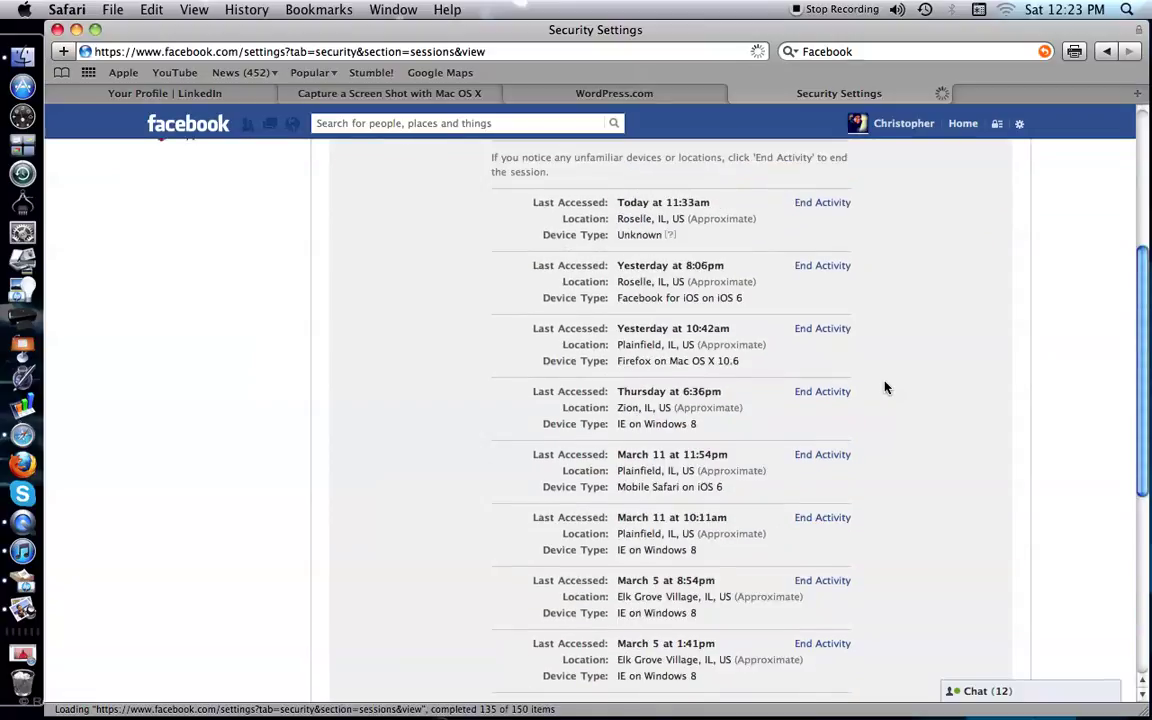
{"action": "scroll", "coordinate": [885, 388], "scroll_direction": "up", "scroll_amount": 8}
{"action": "scroll", "coordinate": [885, 388], "scroll_direction": "down", "scroll_amount": 10}
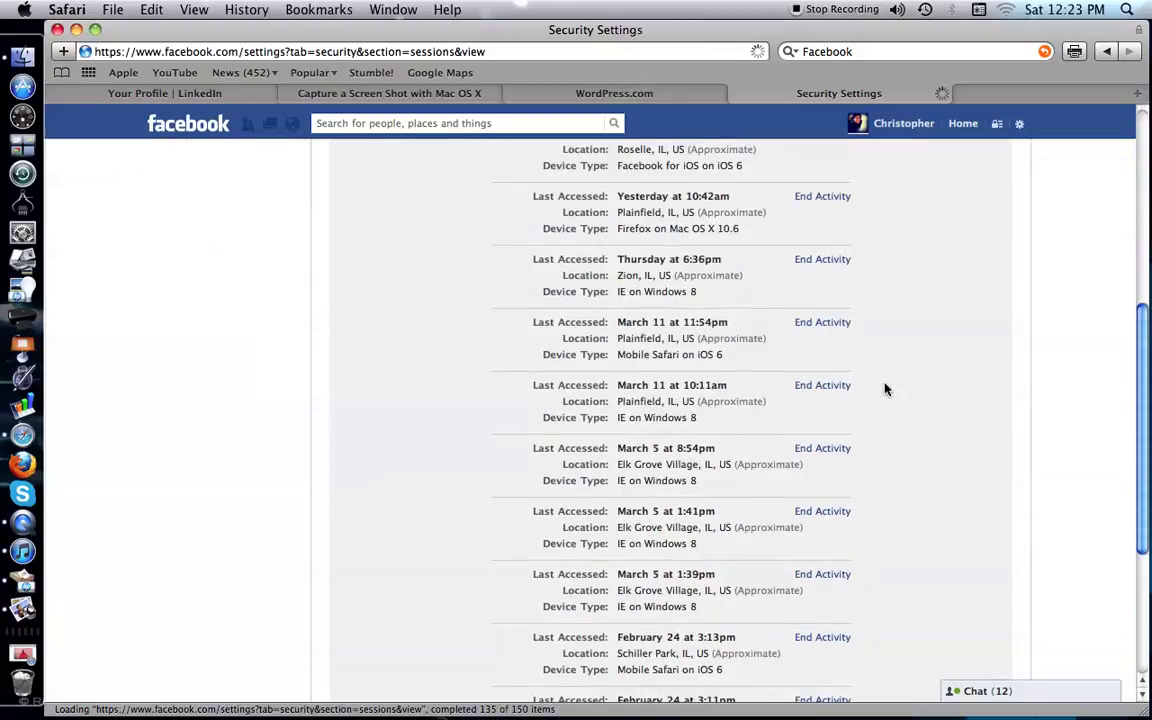
{"action": "scroll", "coordinate": [885, 389], "scroll_direction": "down", "scroll_amount": 5}
{"action": "scroll", "coordinate": [885, 389], "scroll_direction": "up", "scroll_amount": 2}
{"action": "scroll", "coordinate": [885, 389], "scroll_direction": "up", "scroll_amount": 1}
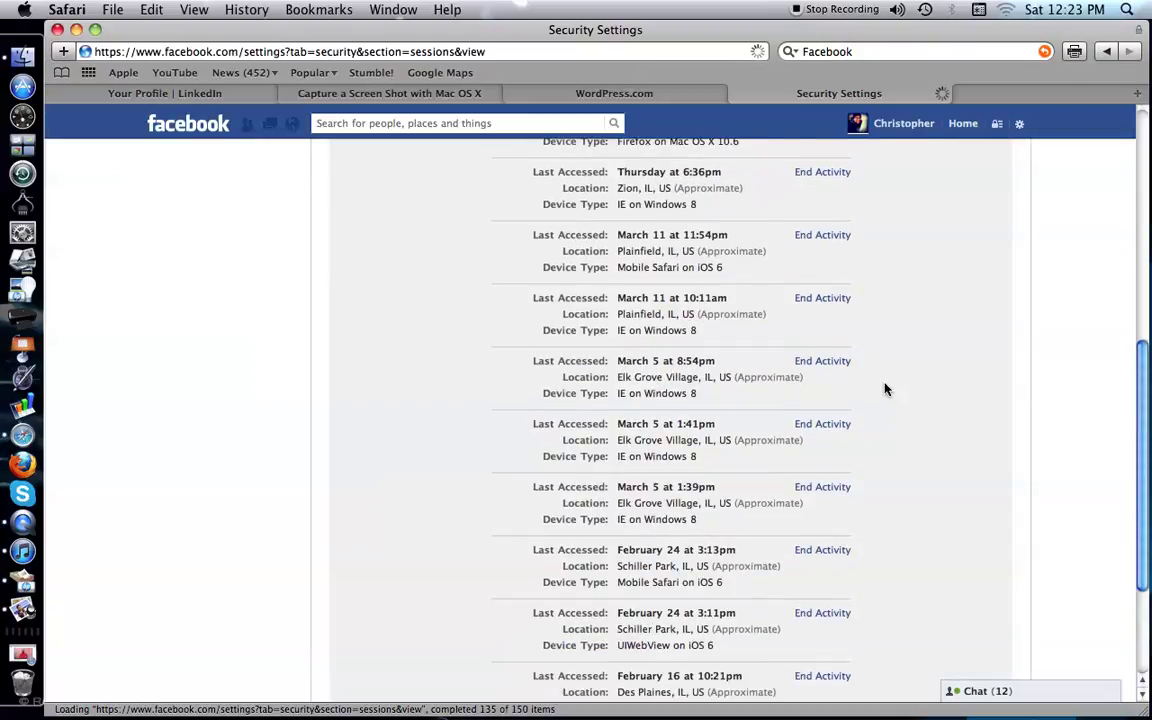
{"action": "scroll", "coordinate": [885, 389], "scroll_direction": "up", "scroll_amount": 6}
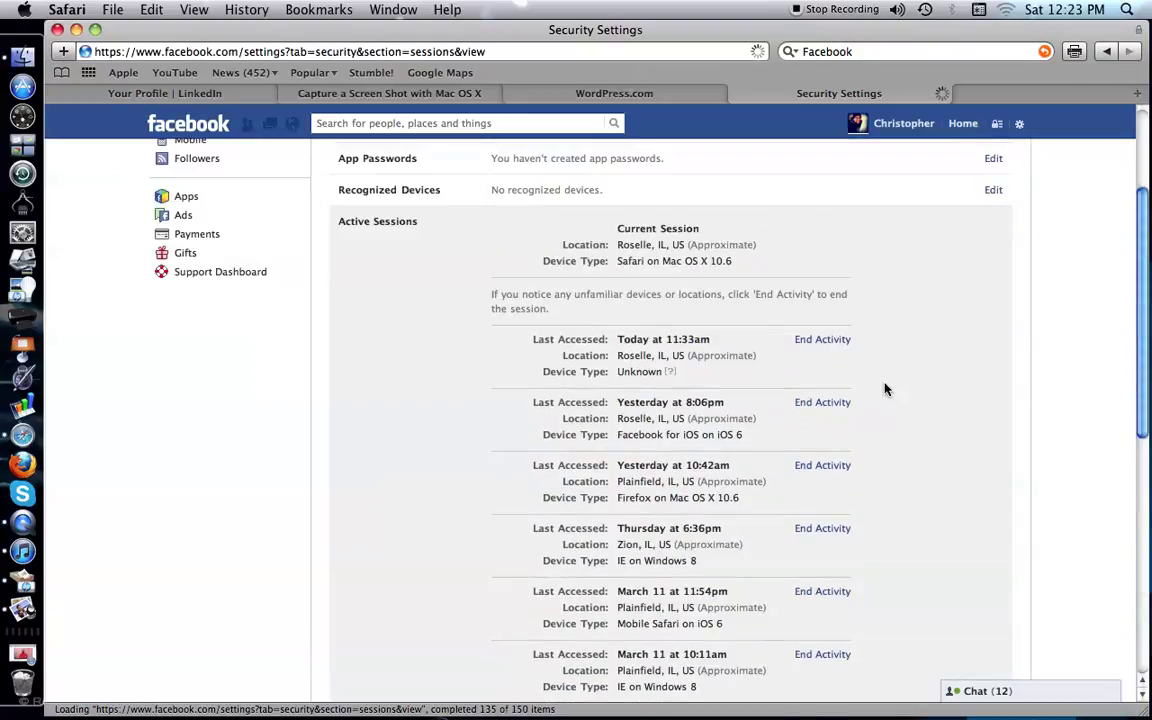
{"action": "scroll", "coordinate": [699, 380], "scroll_direction": "down", "scroll_amount": 12}
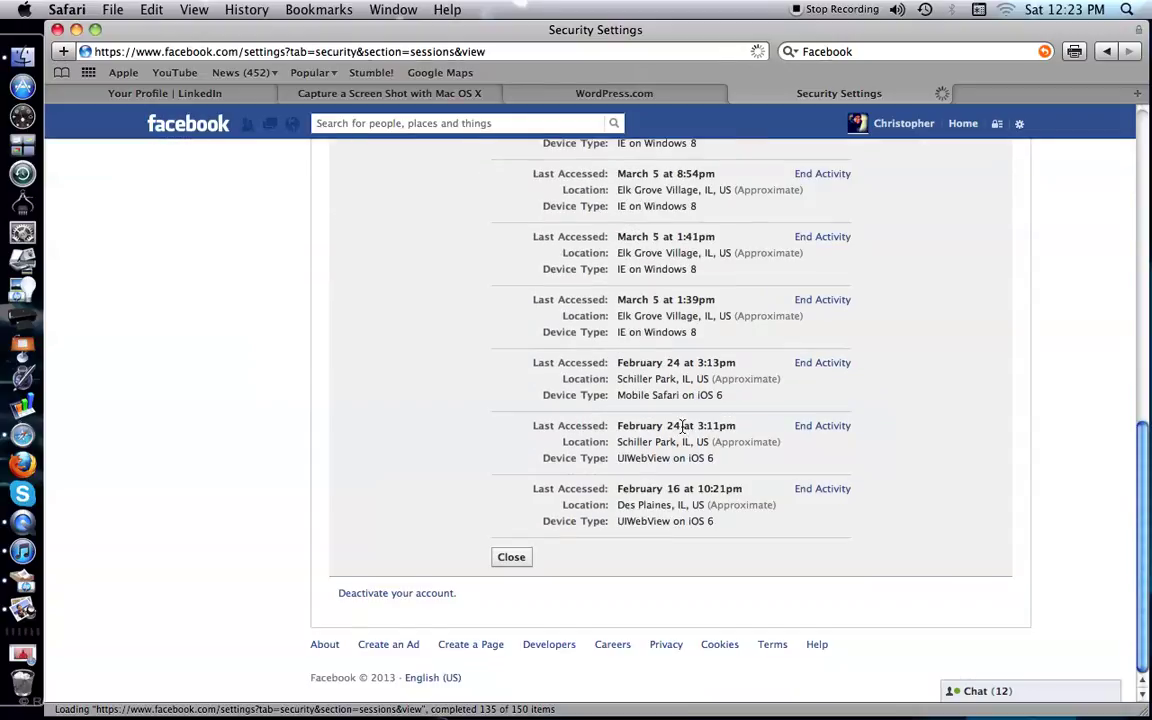
{"action": "scroll", "coordinate": [683, 426], "scroll_direction": "up", "scroll_amount": 10}
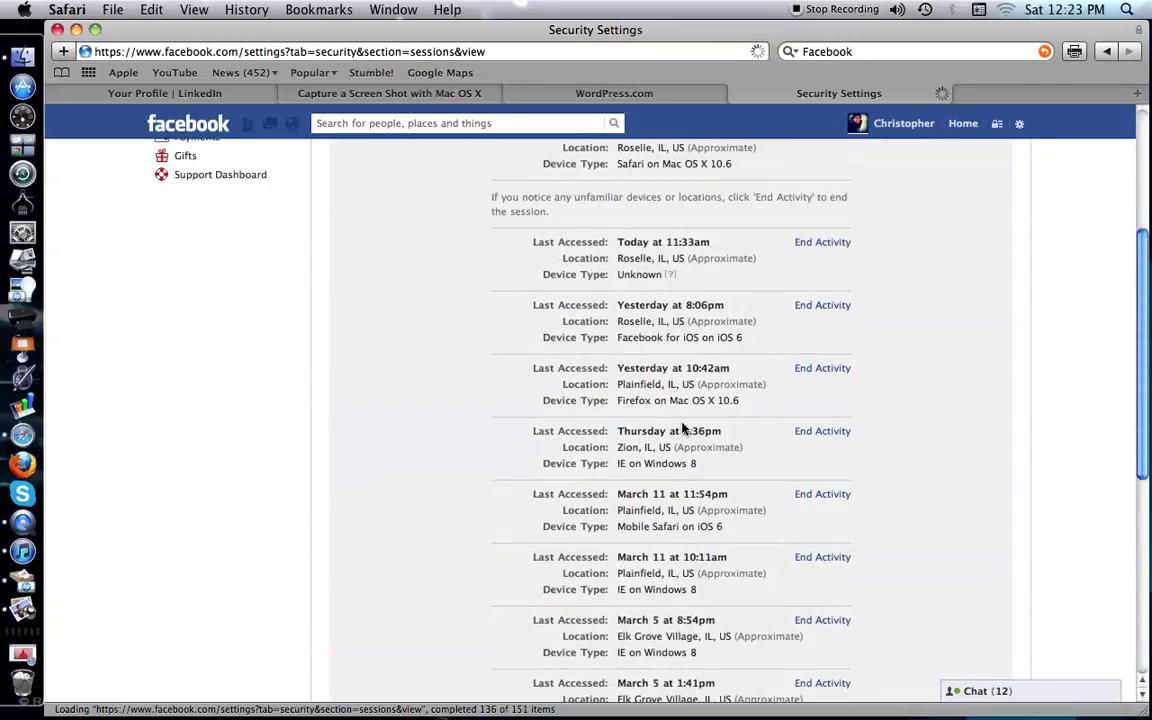
Examine the whole Active Sessions list, comparing access dates, locations and device types from the current session to the oldest login
{"action": "scroll", "coordinate": [683, 428], "scroll_direction": "up", "scroll_amount": 1}
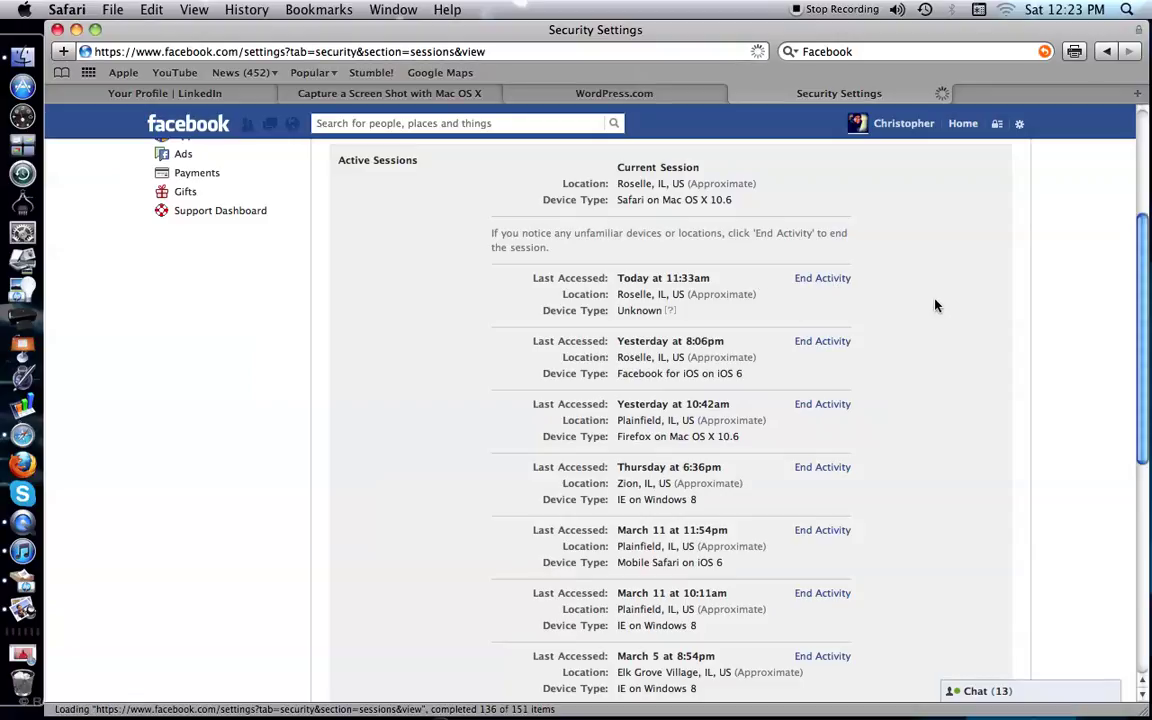
{"action": "scroll", "coordinate": [935, 305], "scroll_direction": "down", "scroll_amount": 10}
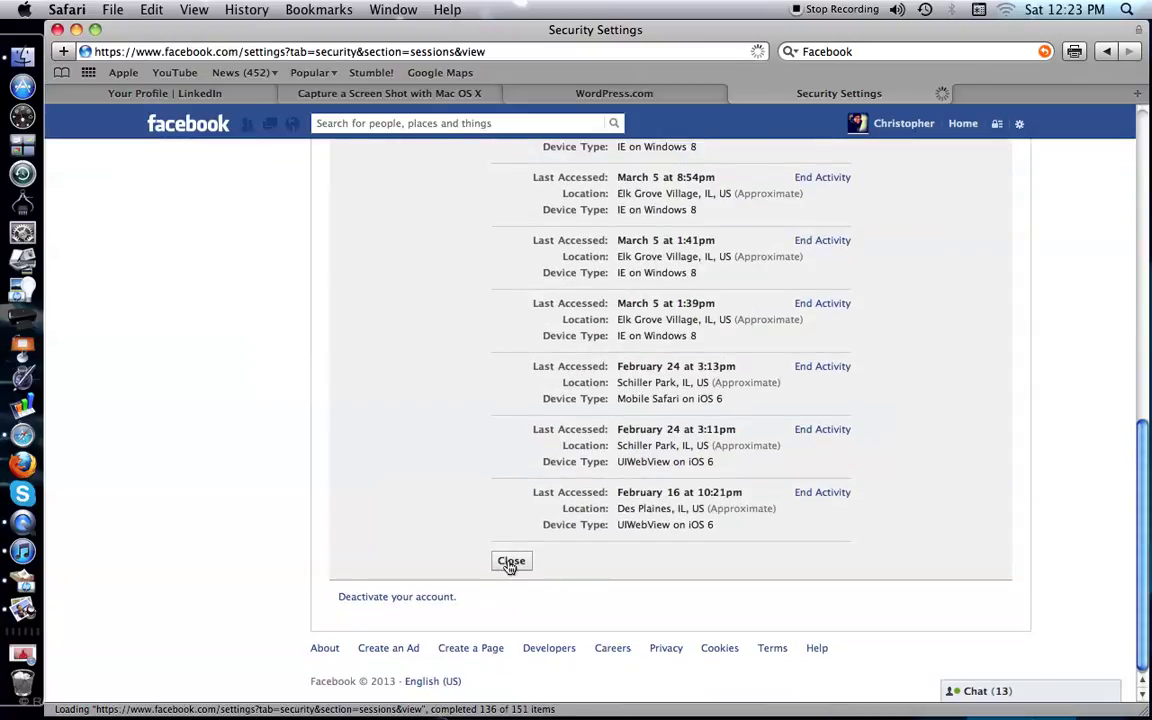
{"action": "scroll", "coordinate": [1003, 321], "scroll_direction": "up", "scroll_amount": 10}
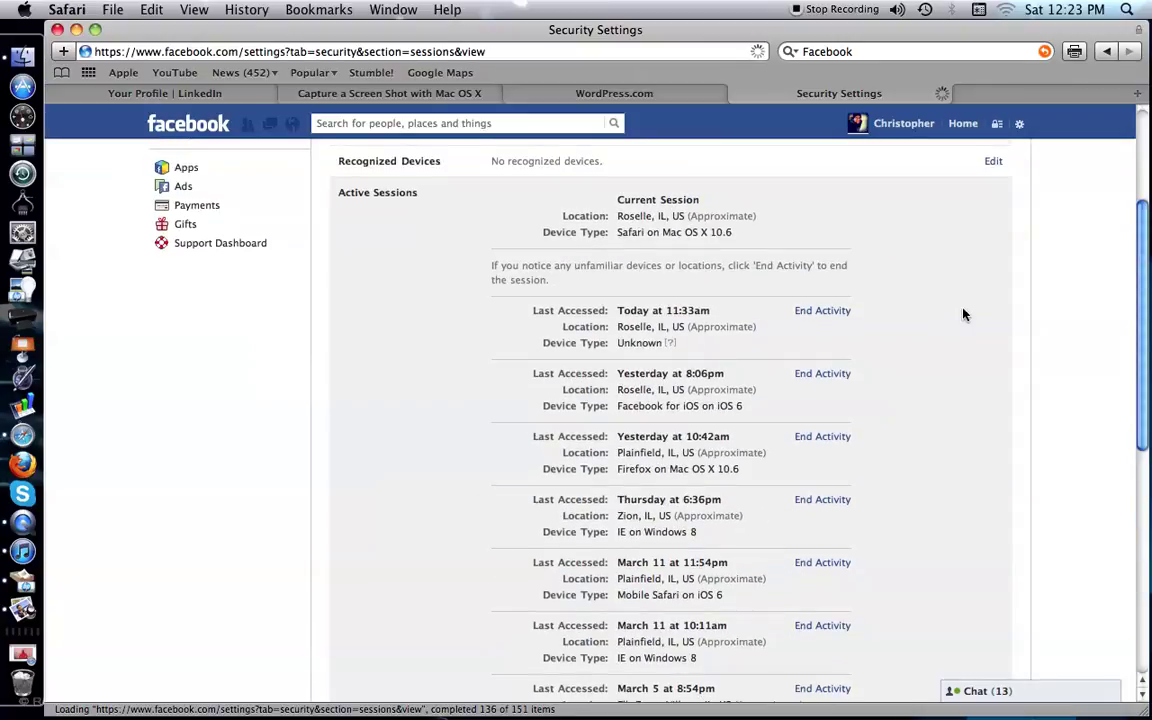
{"action": "scroll", "coordinate": [964, 315], "scroll_direction": "down", "scroll_amount": 10}
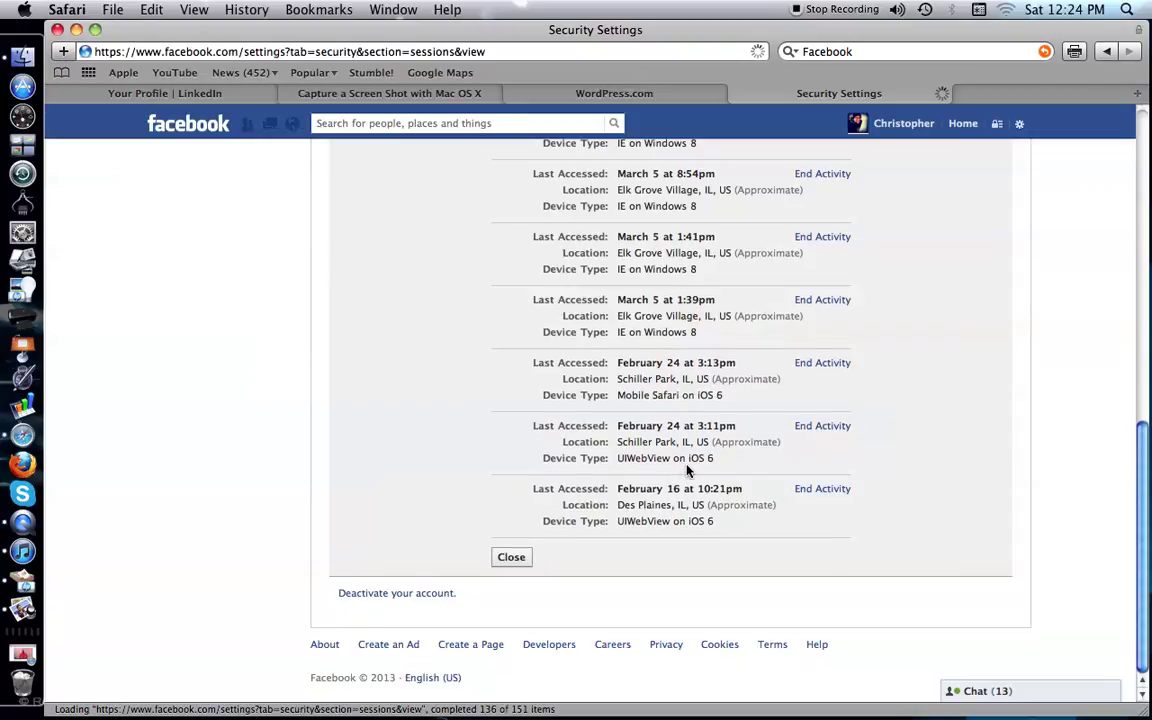
{"action": "scroll", "coordinate": [680, 470], "scroll_direction": "up", "scroll_amount": 4}
{"action": "scroll", "coordinate": [687, 467], "scroll_direction": "up", "scroll_amount": 7}
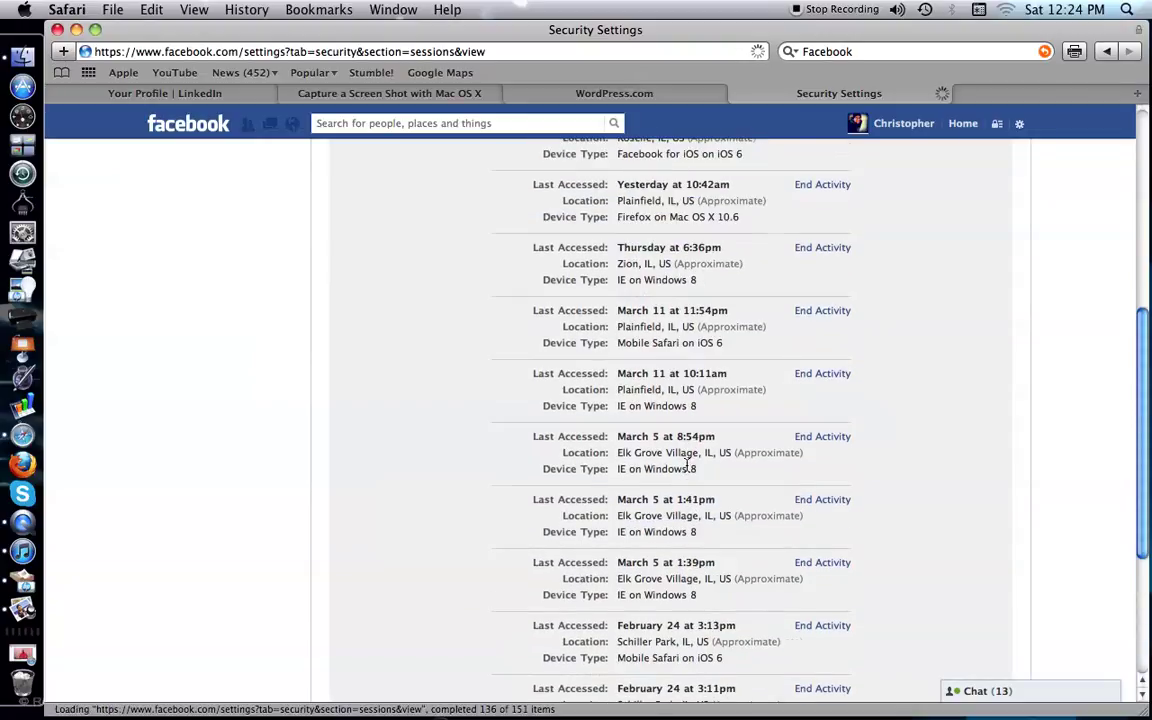
{"action": "scroll", "coordinate": [604, 329], "scroll_direction": "down", "scroll_amount": 3}
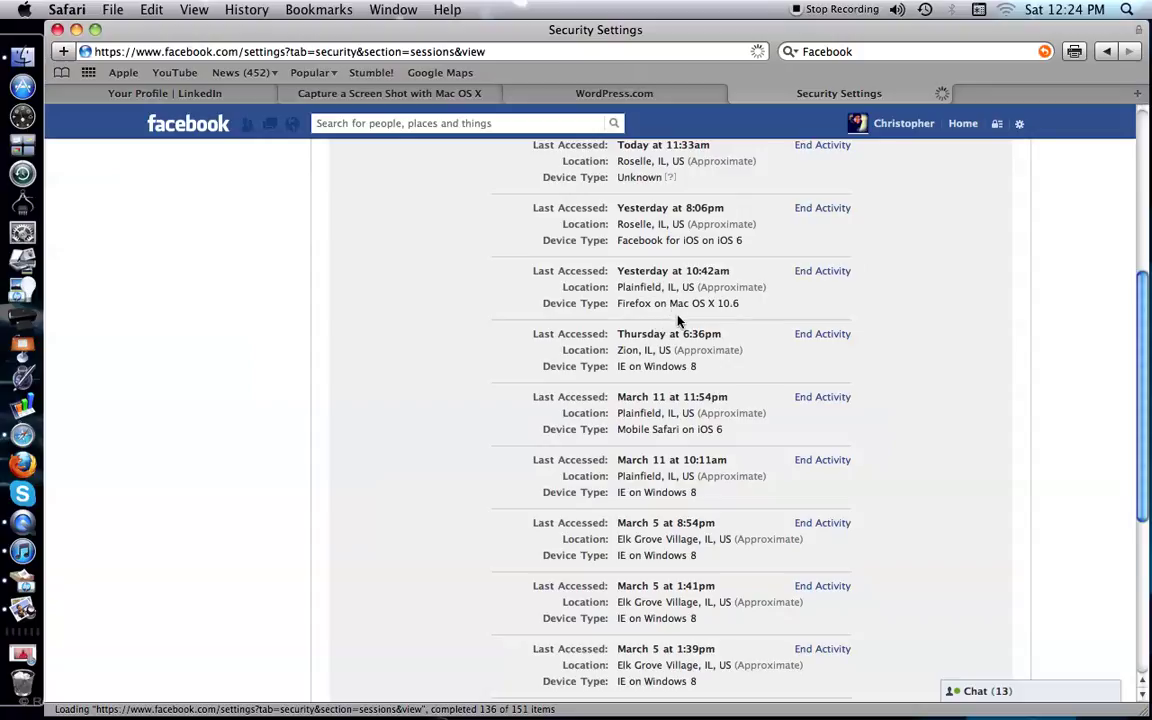
{"action": "scroll", "coordinate": [676, 318], "scroll_direction": "up", "scroll_amount": 2}
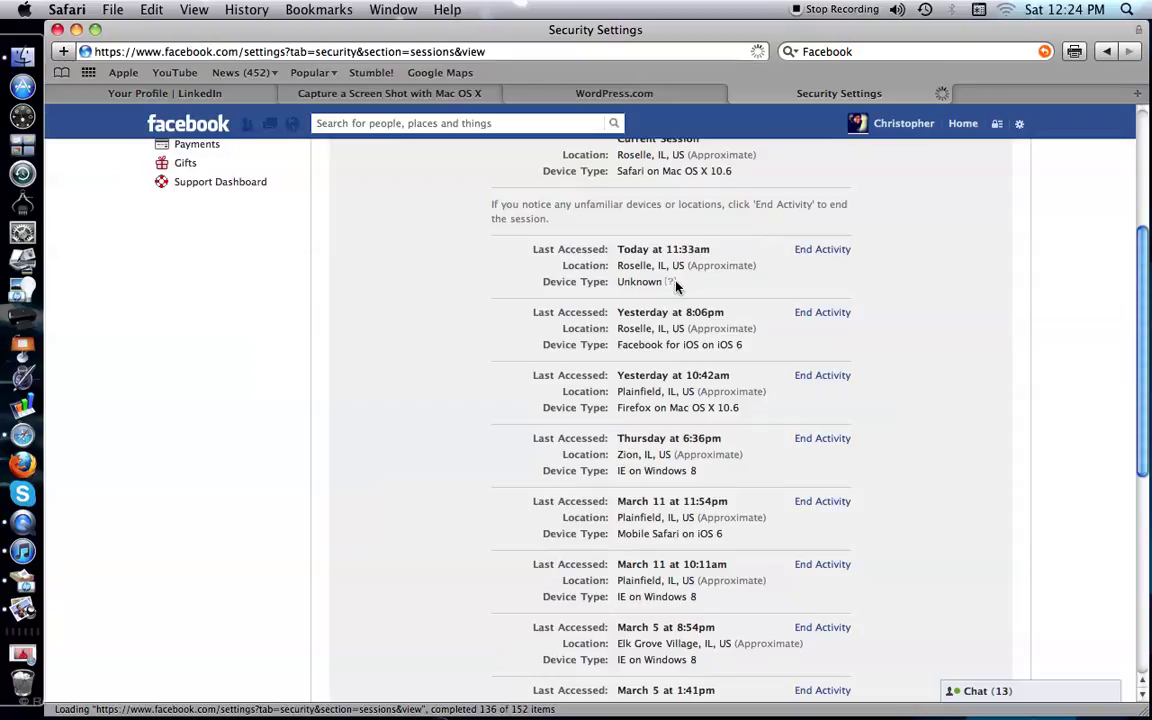
End the activity of the unknown-device session last accessed today at 11:33am, and close the Active Sessions section
{"action": "left_click", "coordinate": [818, 251]}
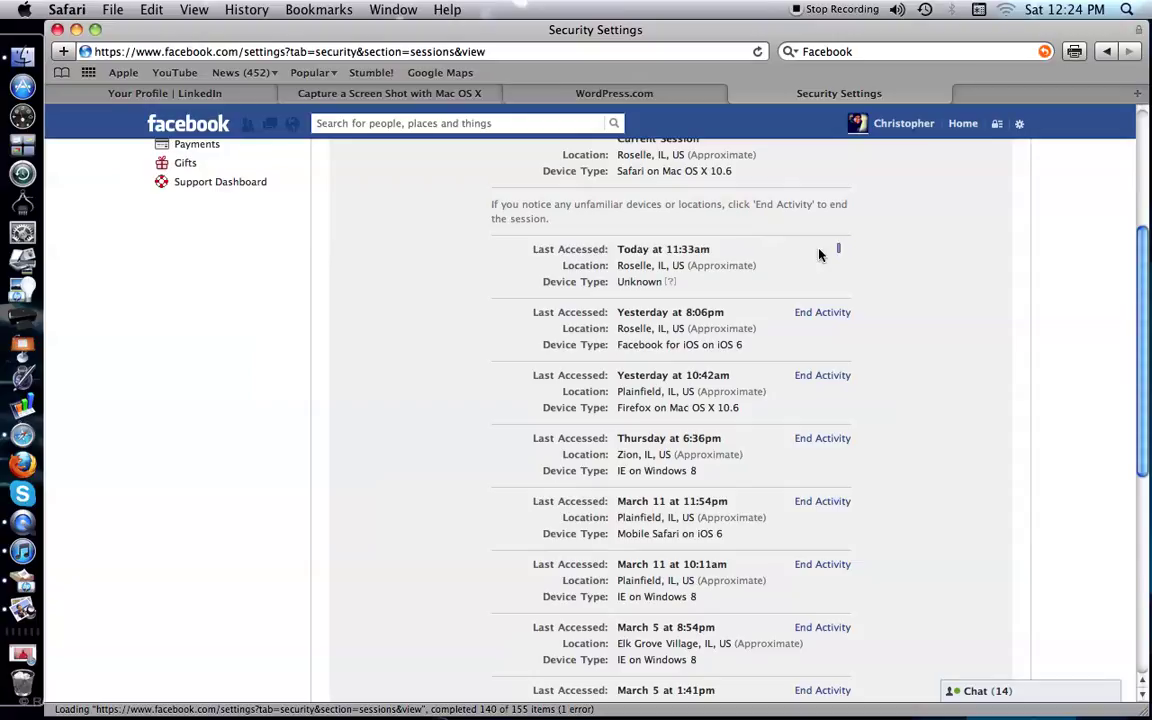
{"action": "scroll", "coordinate": [913, 245], "scroll_direction": "down", "scroll_amount": 5}
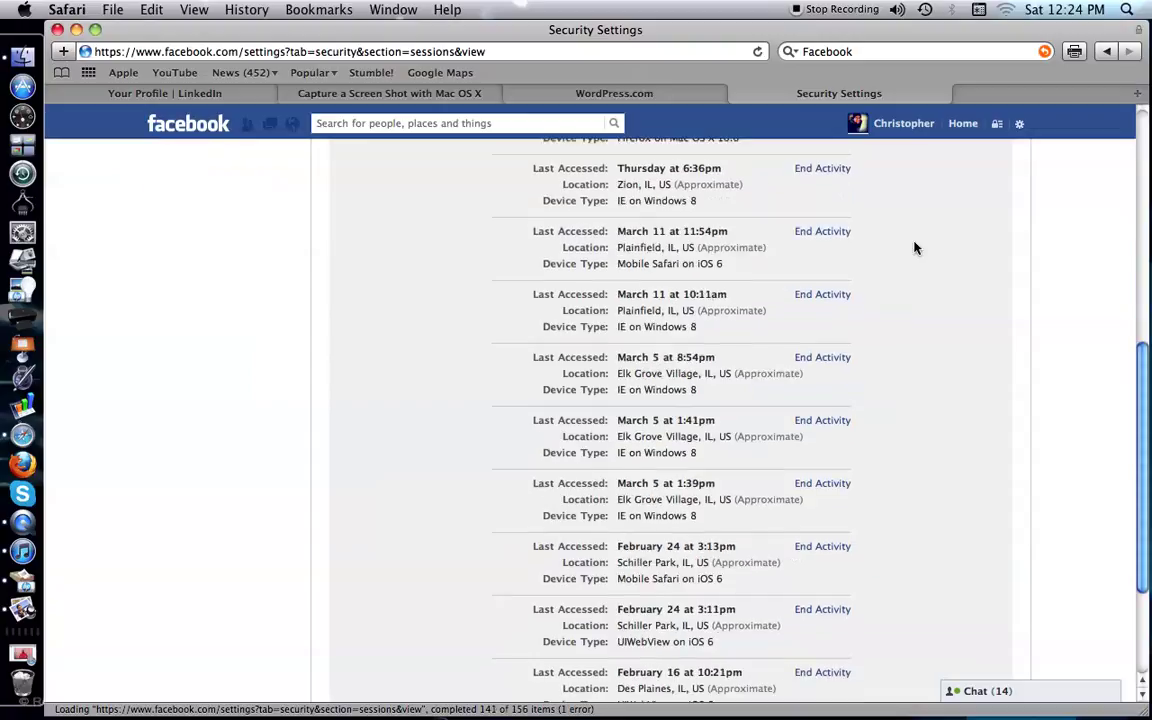
{"action": "scroll", "coordinate": [914, 249], "scroll_direction": "up", "scroll_amount": 6}
{"action": "scroll", "coordinate": [923, 286], "scroll_direction": "down", "scroll_amount": 8}
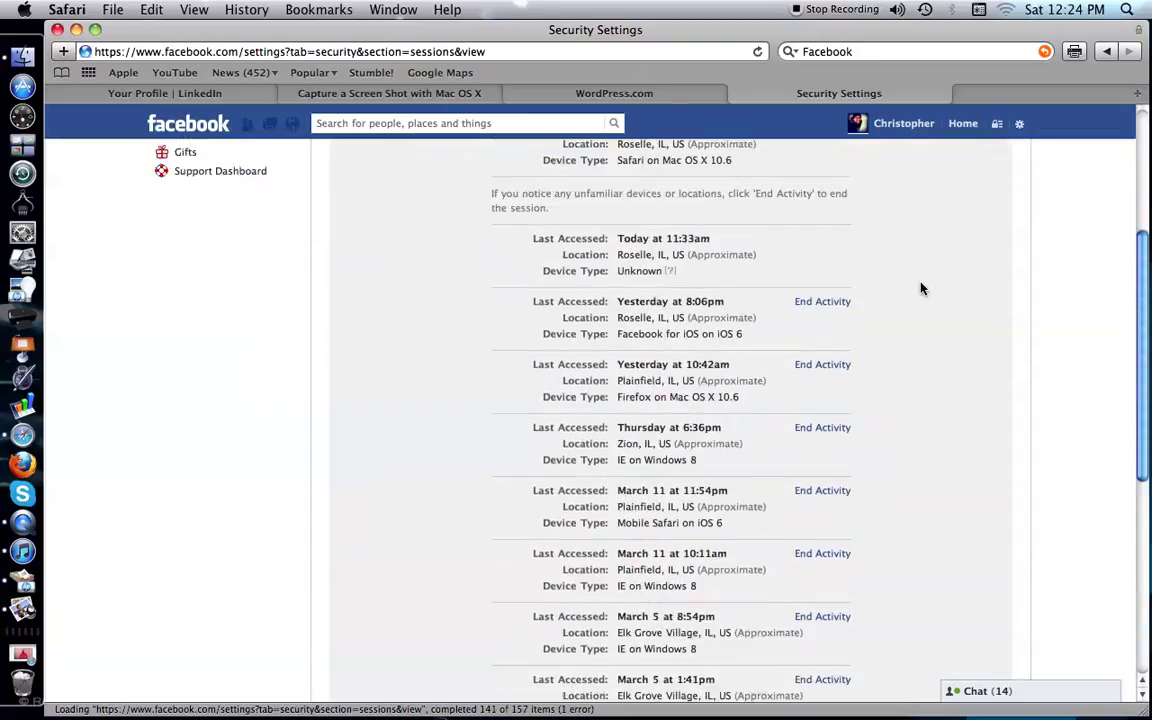
{"action": "left_click", "coordinate": [514, 559]}
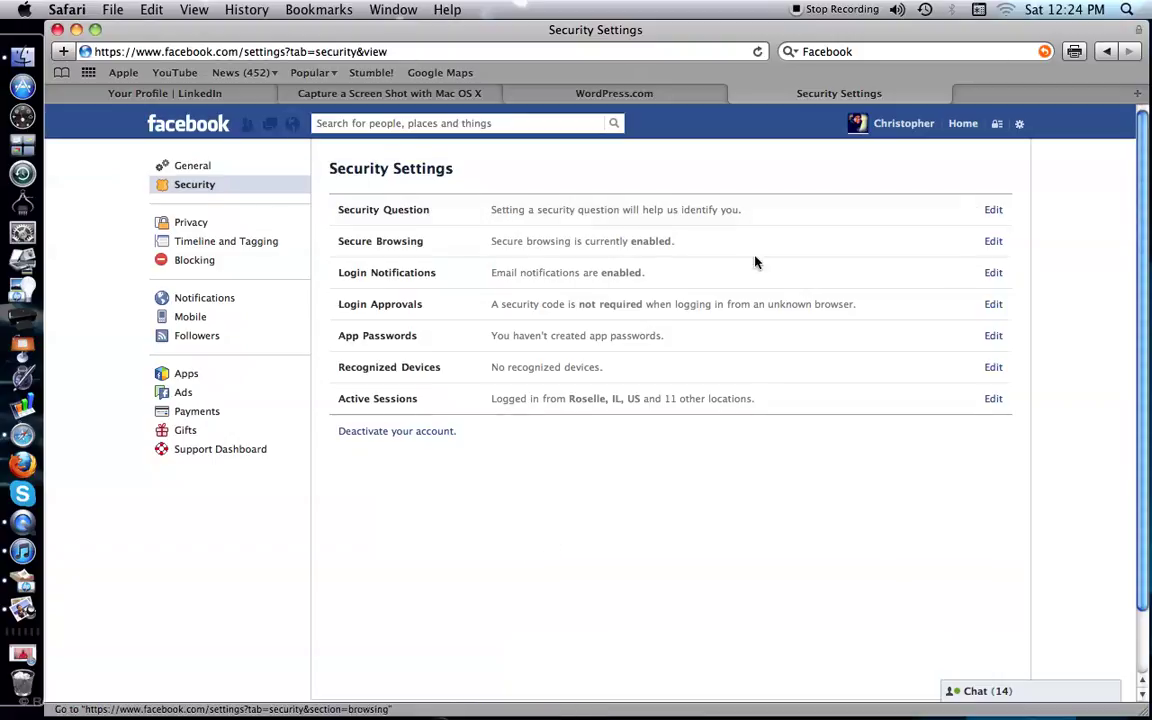
Go to the Privacy settings and inspect the audience choices for "Who can see your future posts?", closing the setting without changes
{"action": "left_click", "coordinate": [190, 223]}
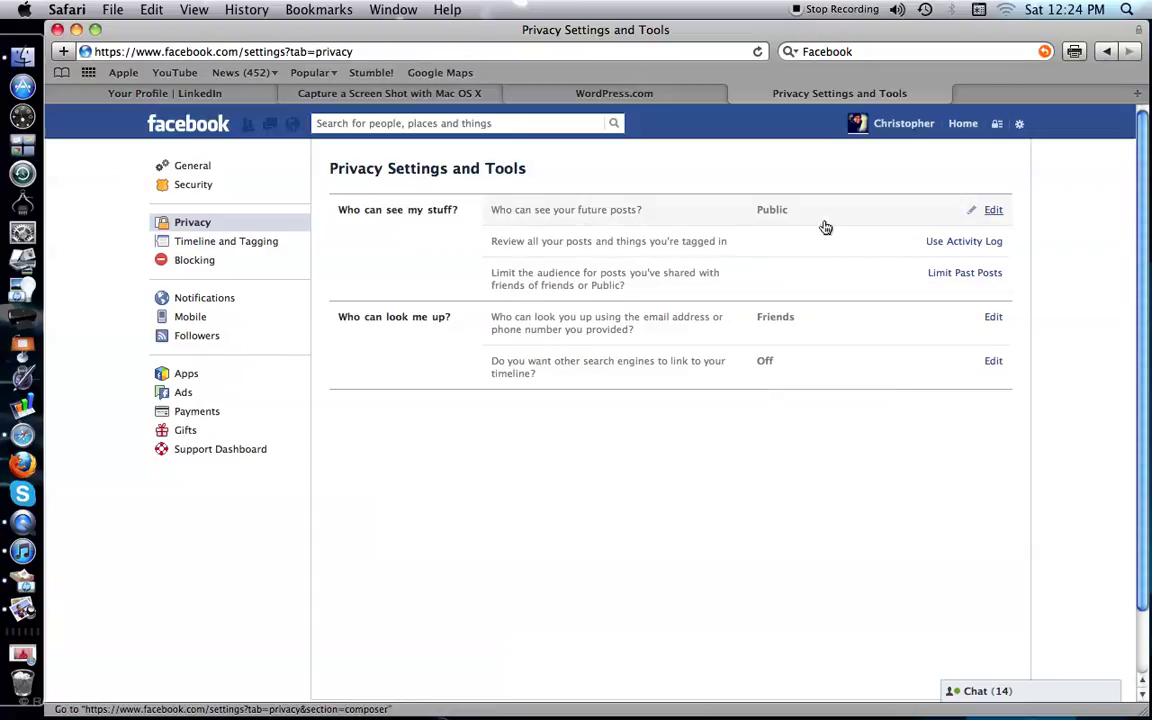
{"action": "left_click", "coordinate": [999, 214]}
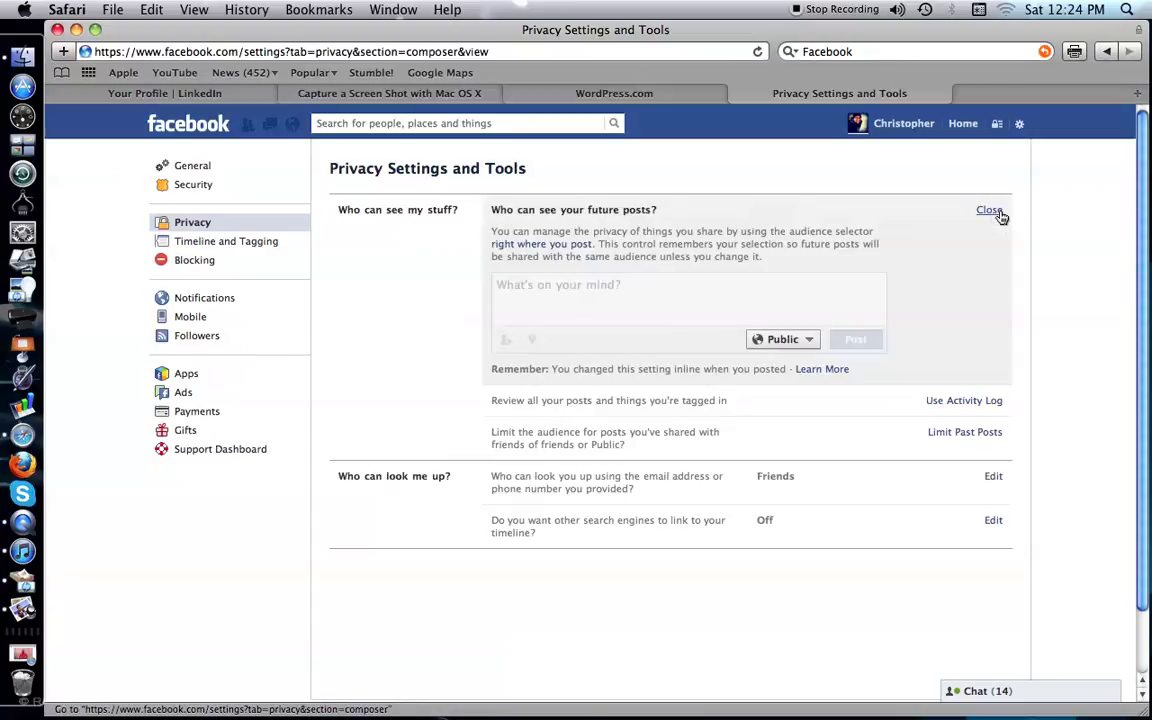
{"action": "left_click", "coordinate": [812, 341]}
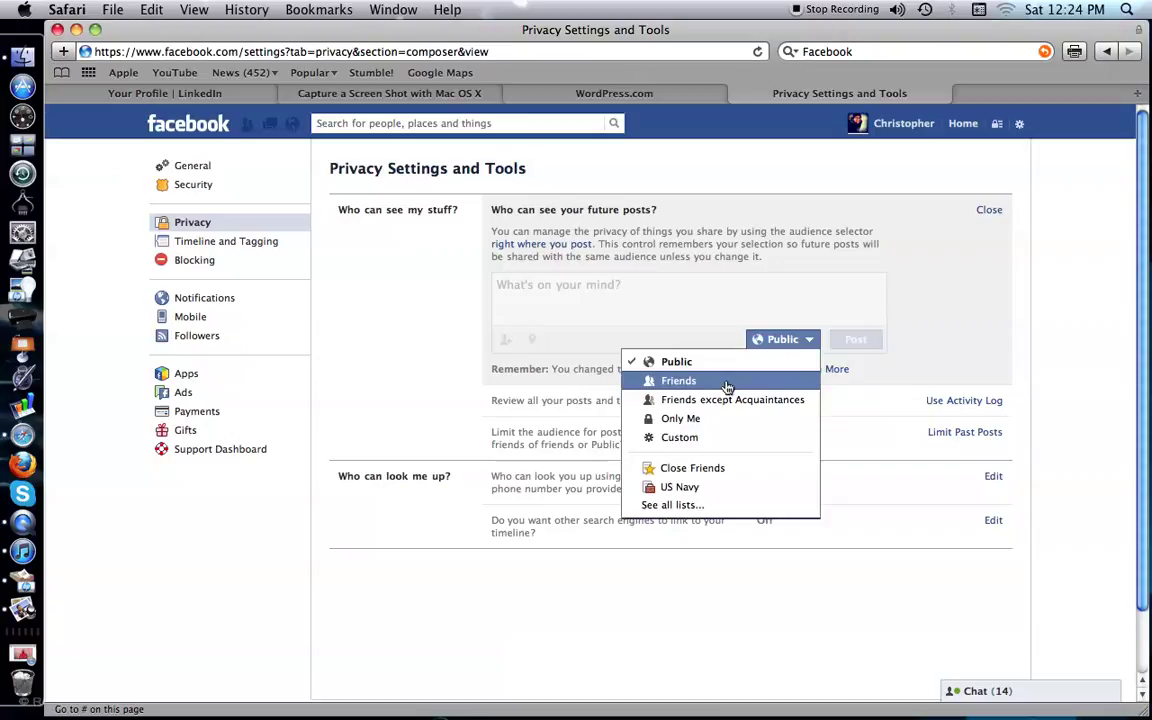
{"action": "left_click", "coordinate": [989, 213]}
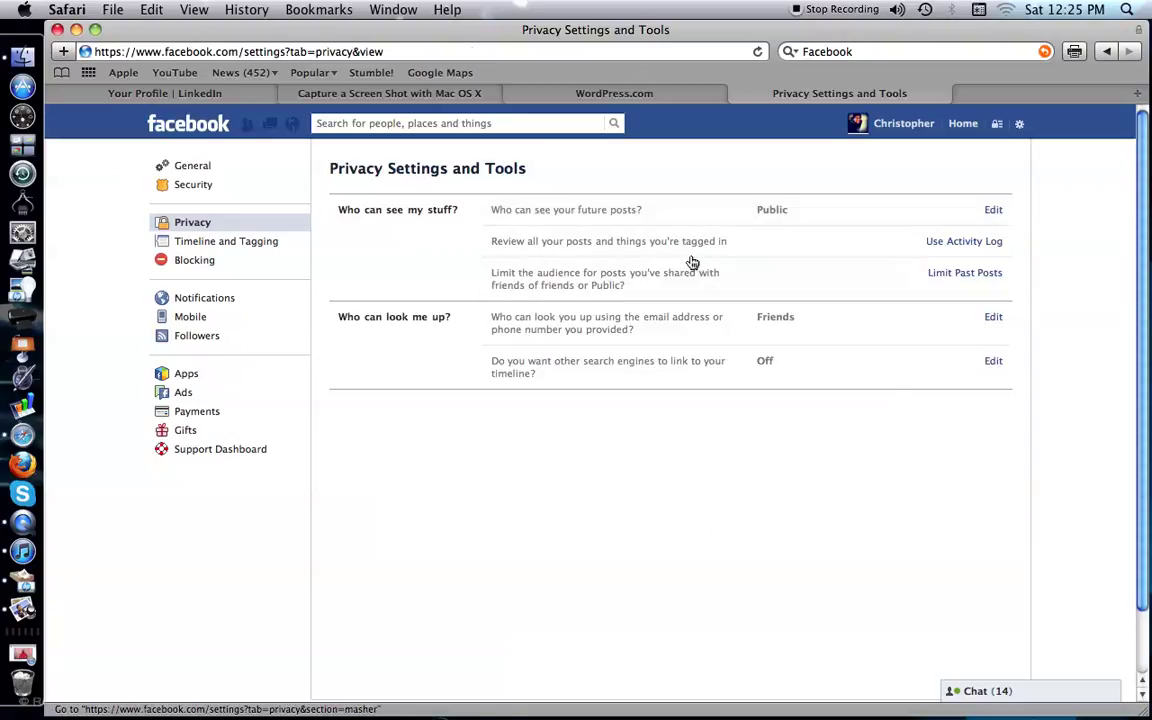
{"action": "left_click", "coordinate": [995, 212]}
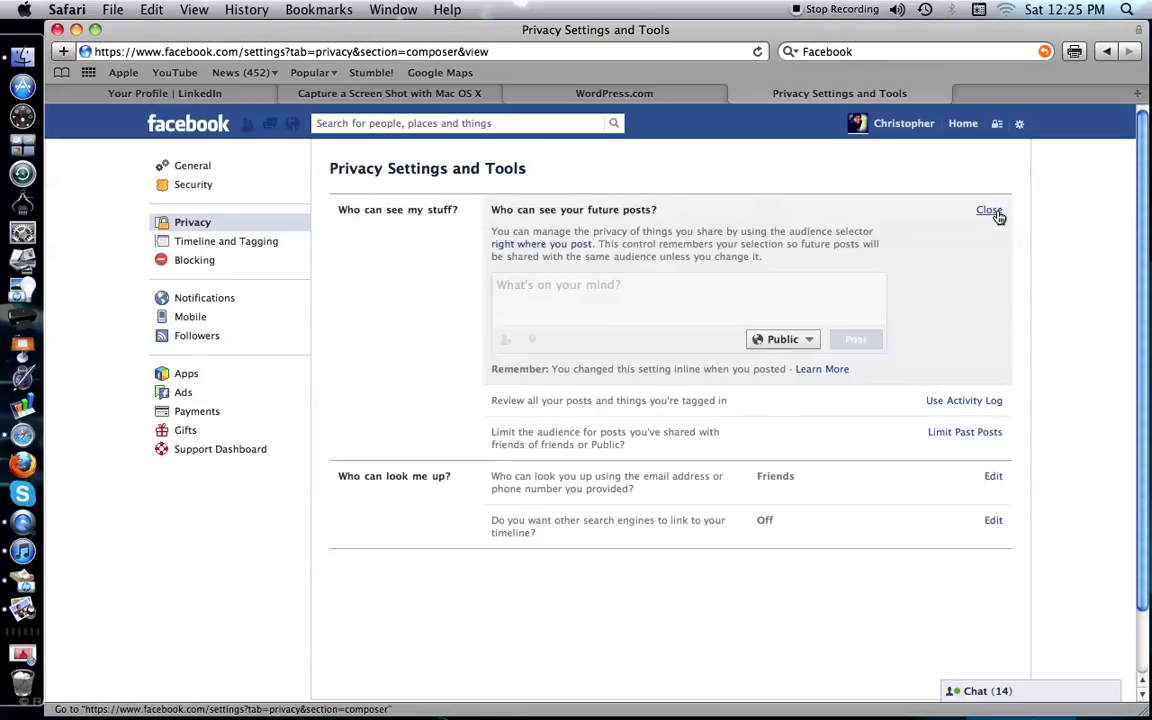
{"action": "left_click", "coordinate": [808, 340]}
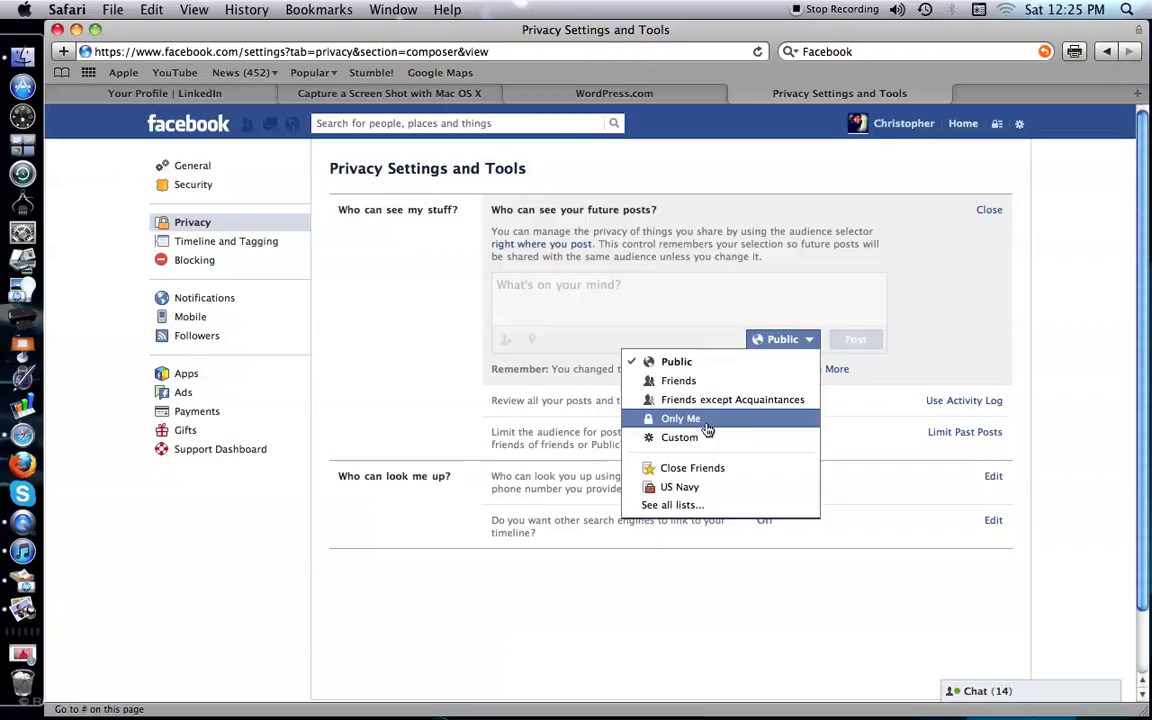
{"action": "left_click", "coordinate": [990, 212]}
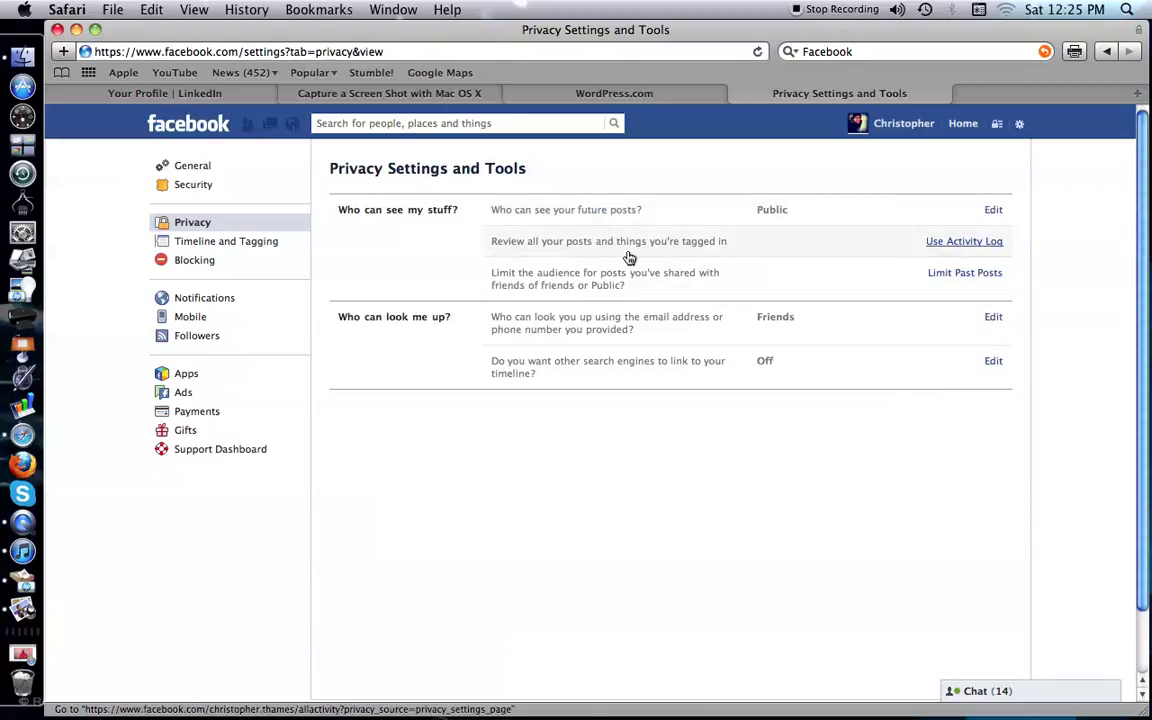
Open the Activity Log for posts and tagged items and look through the March 2013 activity and its audience markers
{"action": "left_click", "coordinate": [965, 245]}
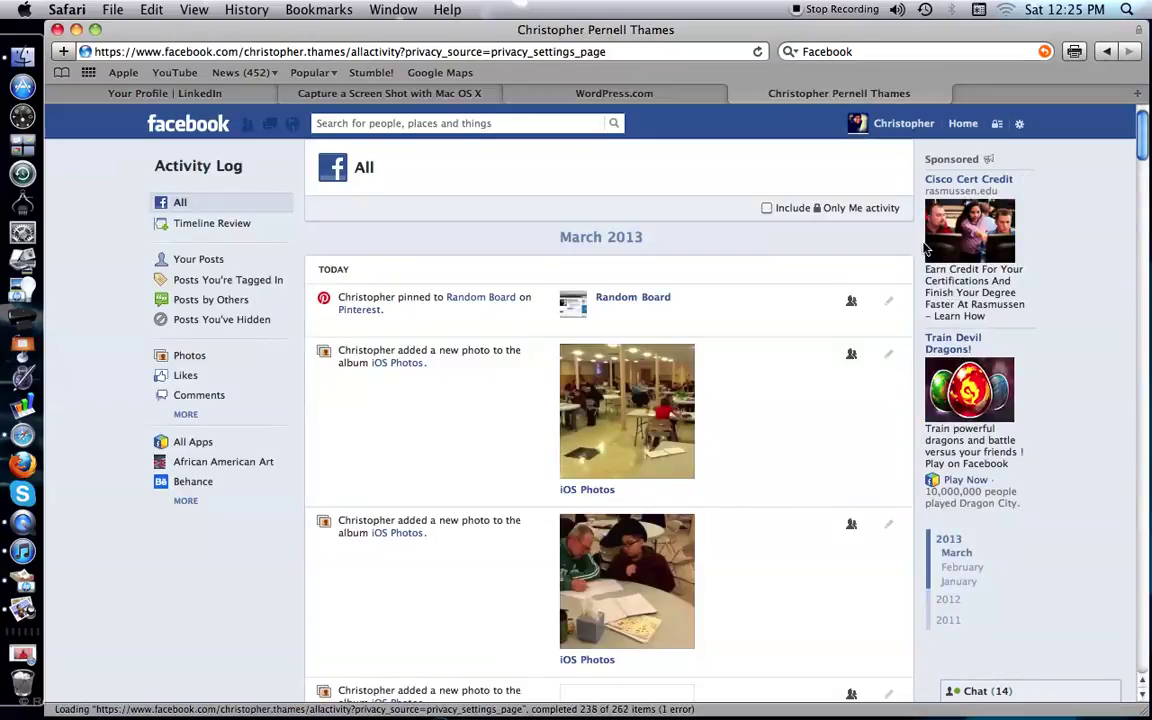
{"action": "scroll", "coordinate": [925, 248], "scroll_direction": "down", "scroll_amount": 1}
{"action": "scroll", "coordinate": [923, 248], "scroll_direction": "down", "scroll_amount": 5}
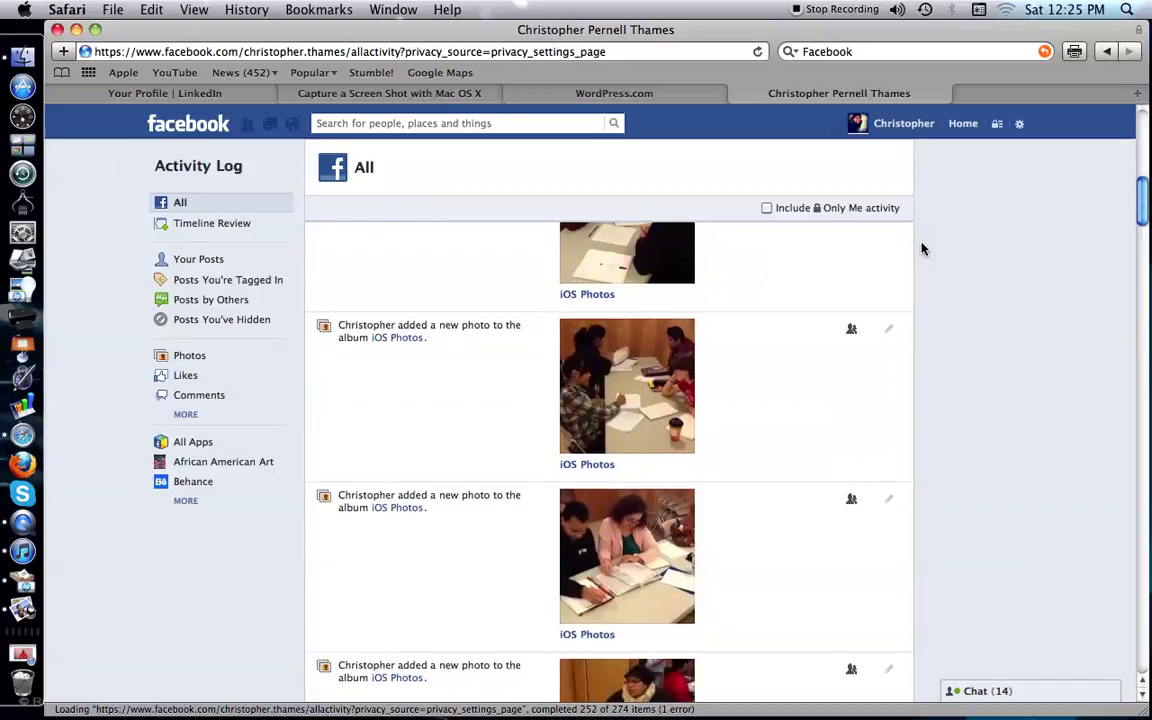
{"action": "scroll", "coordinate": [923, 249], "scroll_direction": "down", "scroll_amount": 8}
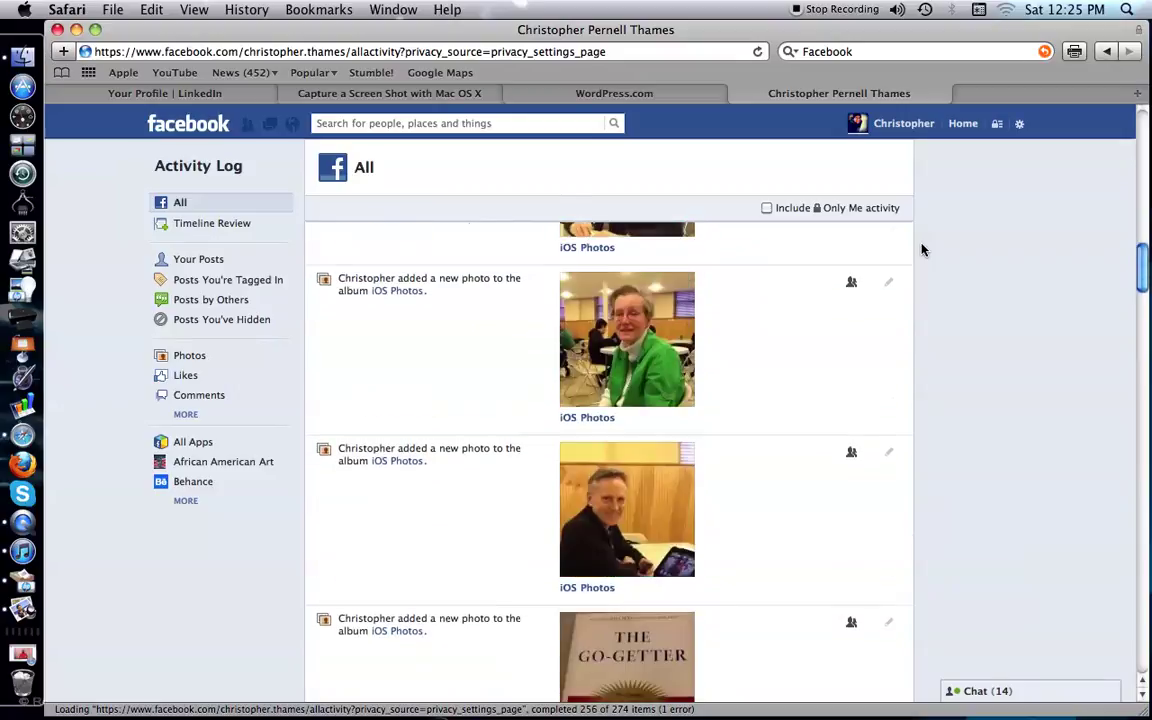
{"action": "scroll", "coordinate": [923, 249], "scroll_direction": "down", "scroll_amount": 10}
{"action": "scroll", "coordinate": [923, 249], "scroll_direction": "up", "scroll_amount": 6}
{"action": "scroll", "coordinate": [923, 249], "scroll_direction": "up", "scroll_amount": 10}
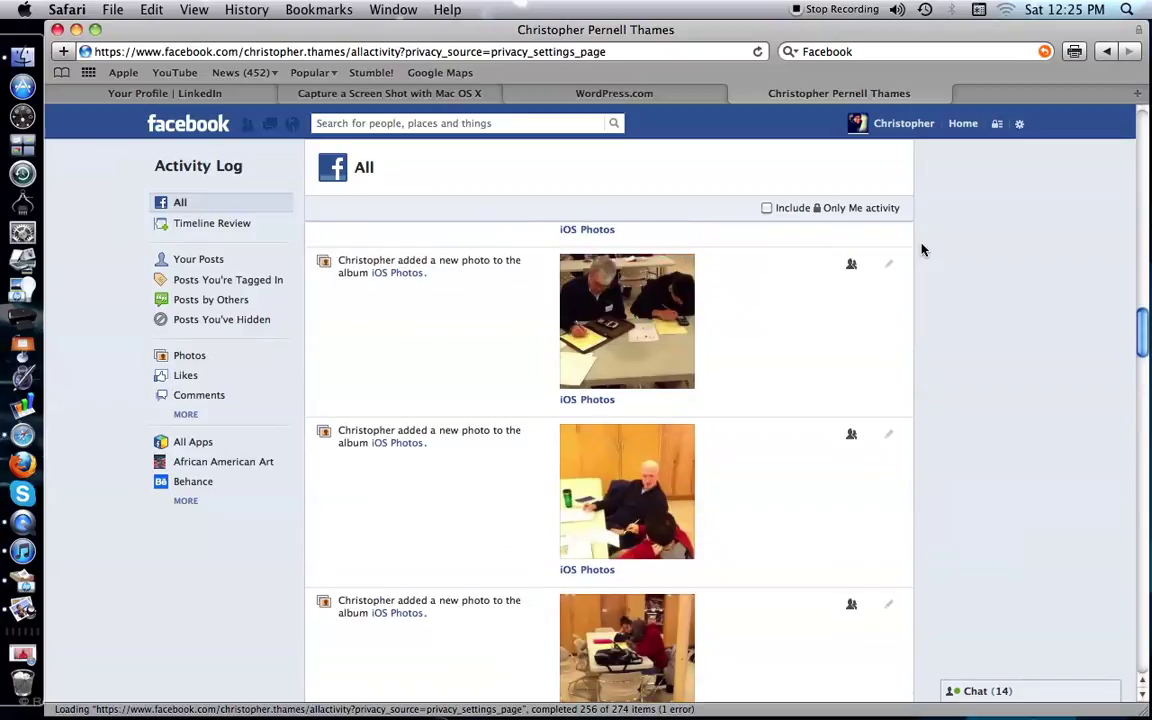
{"action": "scroll", "coordinate": [923, 249], "scroll_direction": "up", "scroll_amount": 10}
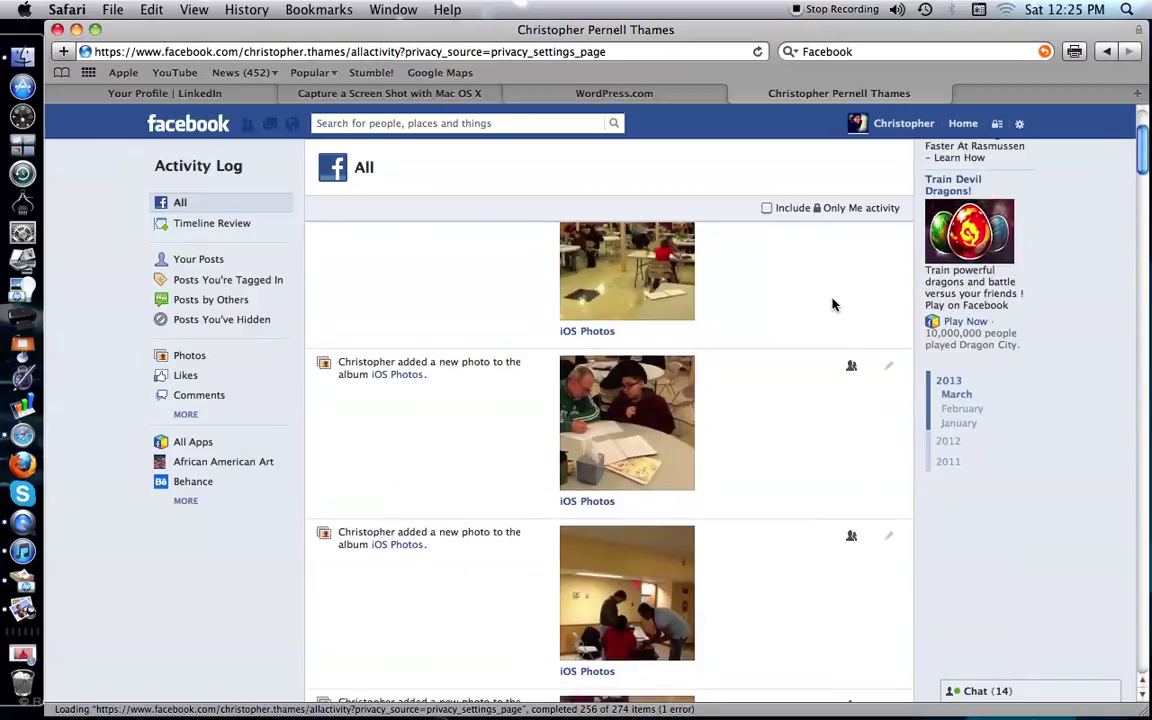
{"action": "scroll", "coordinate": [827, 318], "scroll_direction": "down", "scroll_amount": 10}
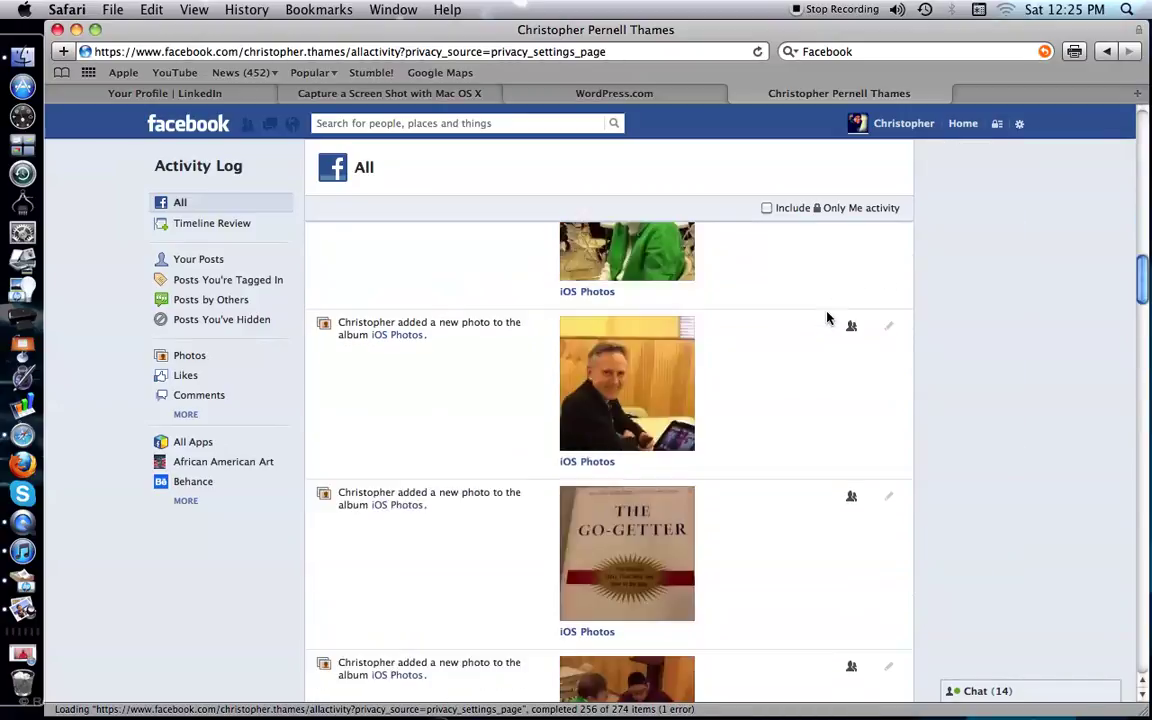
{"action": "scroll", "coordinate": [827, 318], "scroll_direction": "up", "scroll_amount": 10}
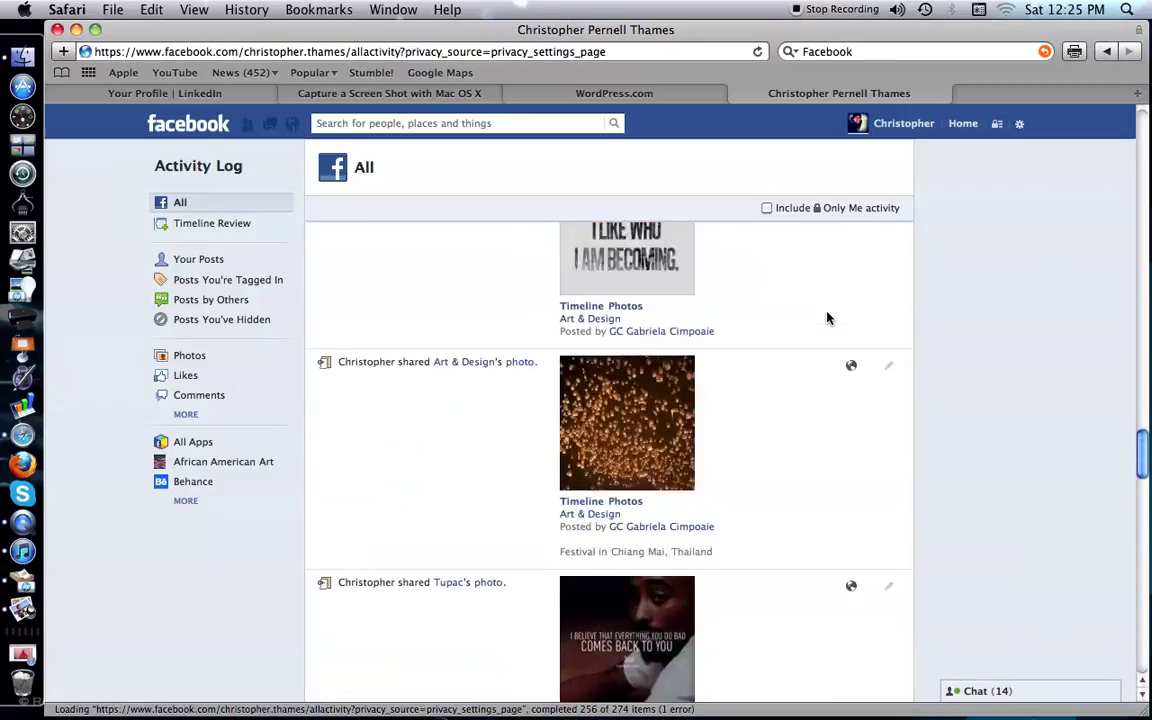
{"action": "scroll", "coordinate": [827, 318], "scroll_direction": "up", "scroll_amount": 5}
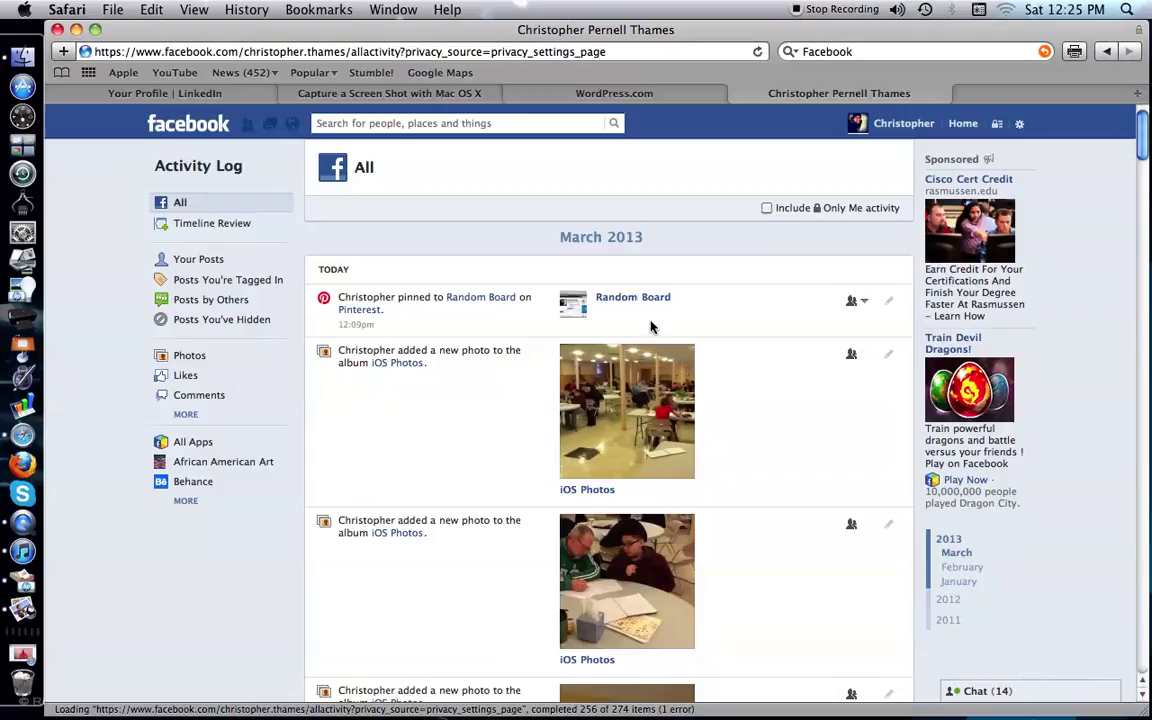
Return to the Privacy settings and read the Limit Past Posts option for old timeline posts, closing it without applying it
{"action": "left_click", "coordinate": [1107, 52]}
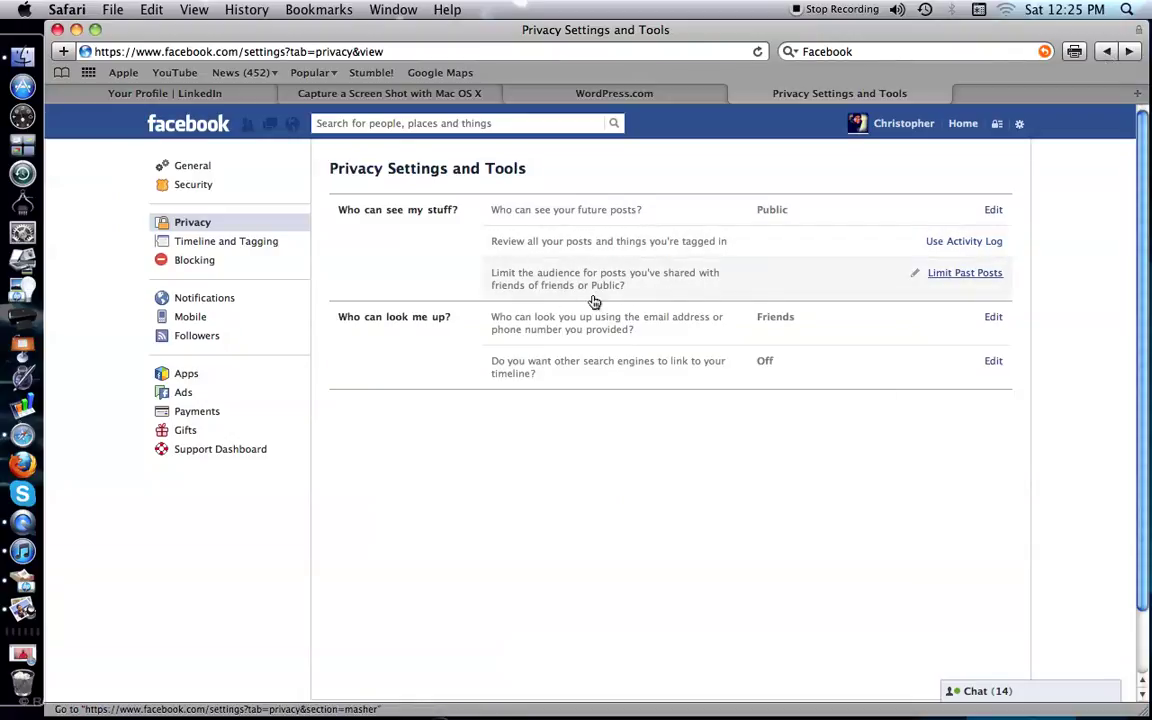
{"action": "left_click", "coordinate": [977, 276]}
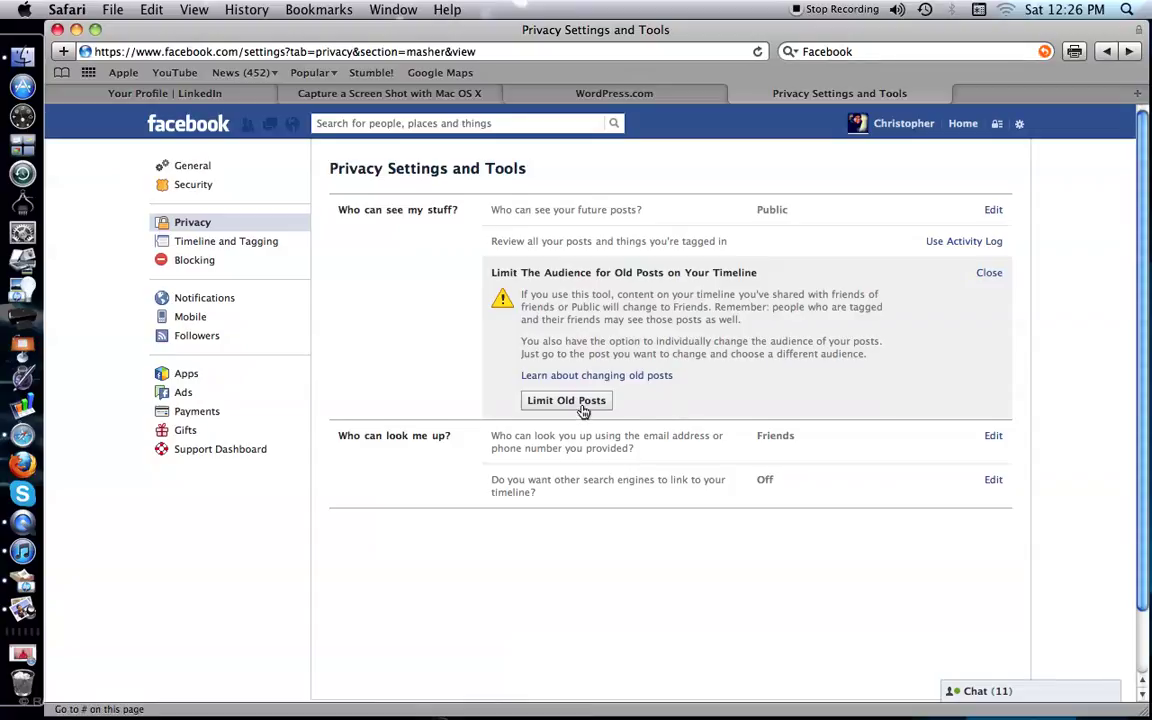
{"action": "left_click", "coordinate": [998, 276]}
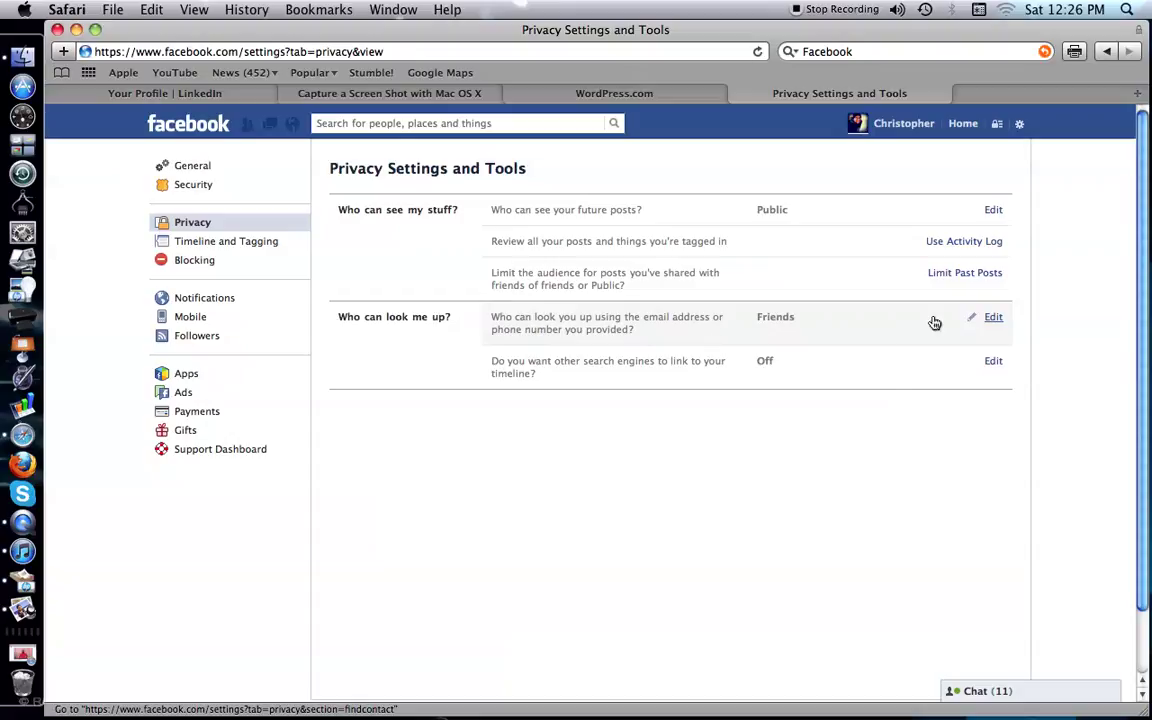
Inspect the two "Who can look me up?" settings, covering email or phone lookup and search engine links, closing each without changes
{"action": "left_click", "coordinate": [994, 318]}
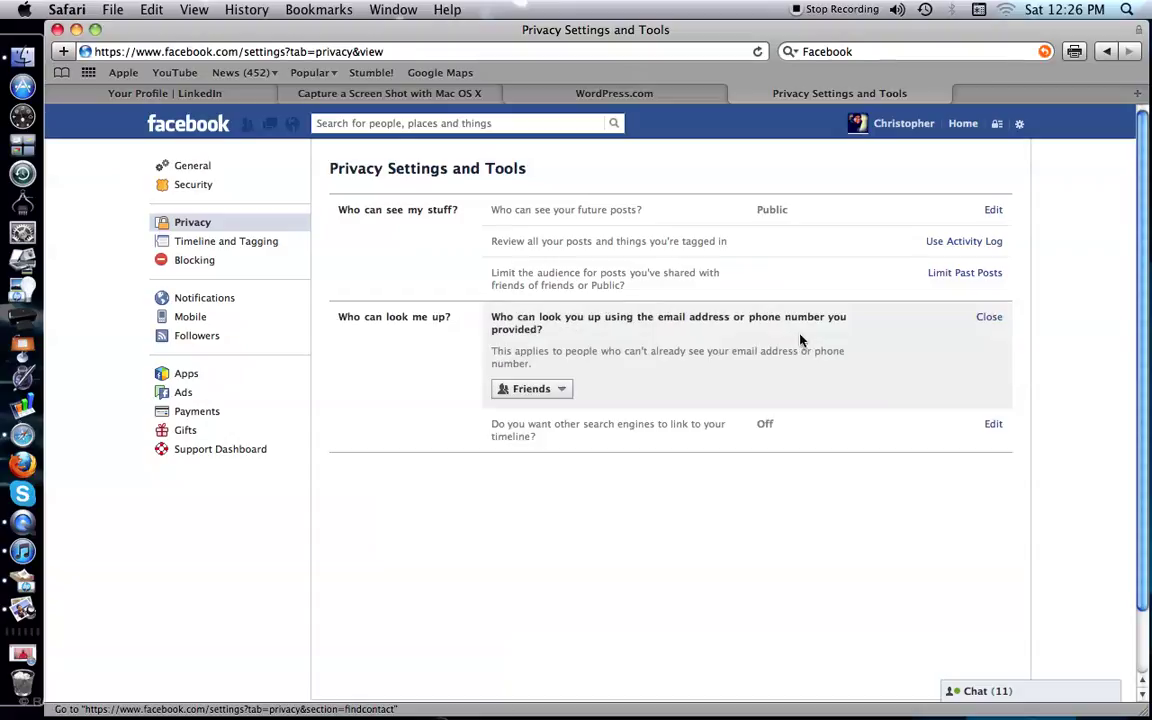
{"action": "left_click", "coordinate": [560, 392]}
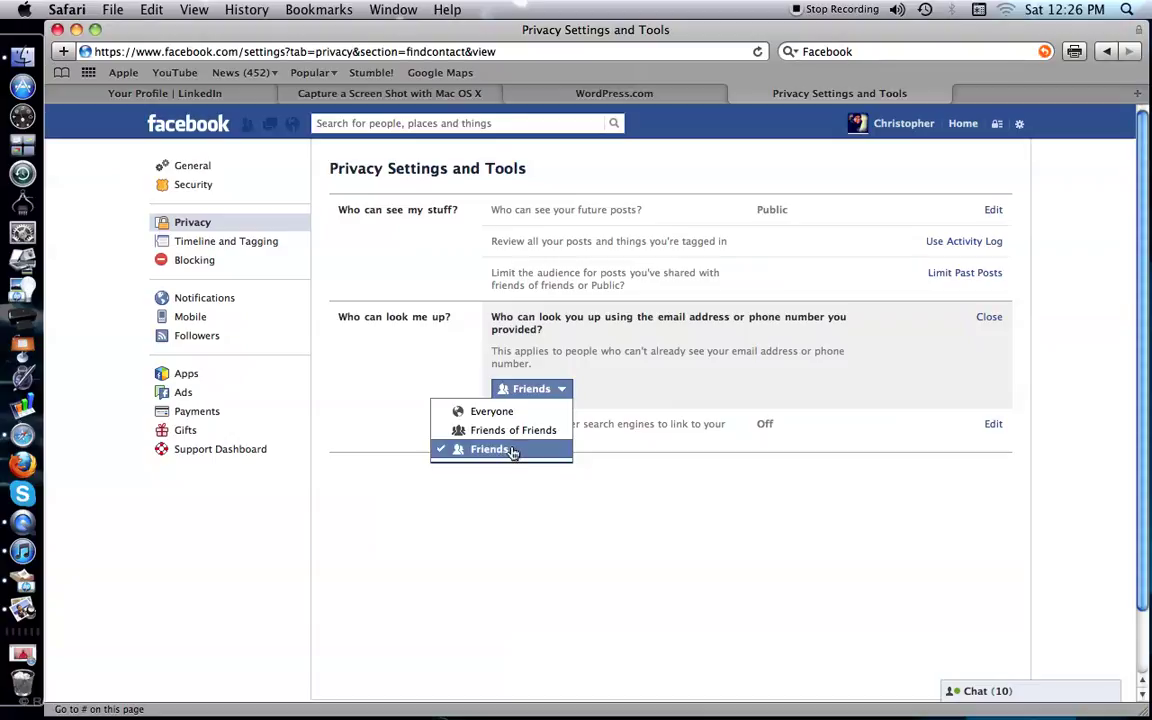
{"action": "left_click", "coordinate": [432, 359]}
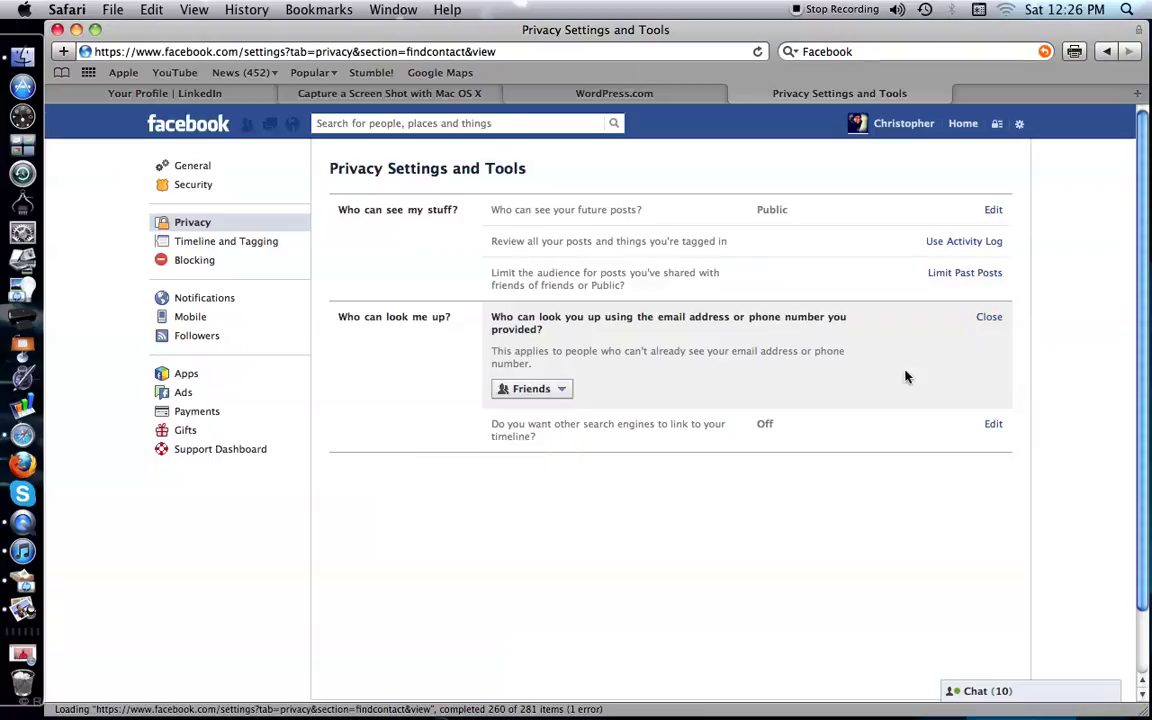
{"action": "left_click", "coordinate": [992, 318]}
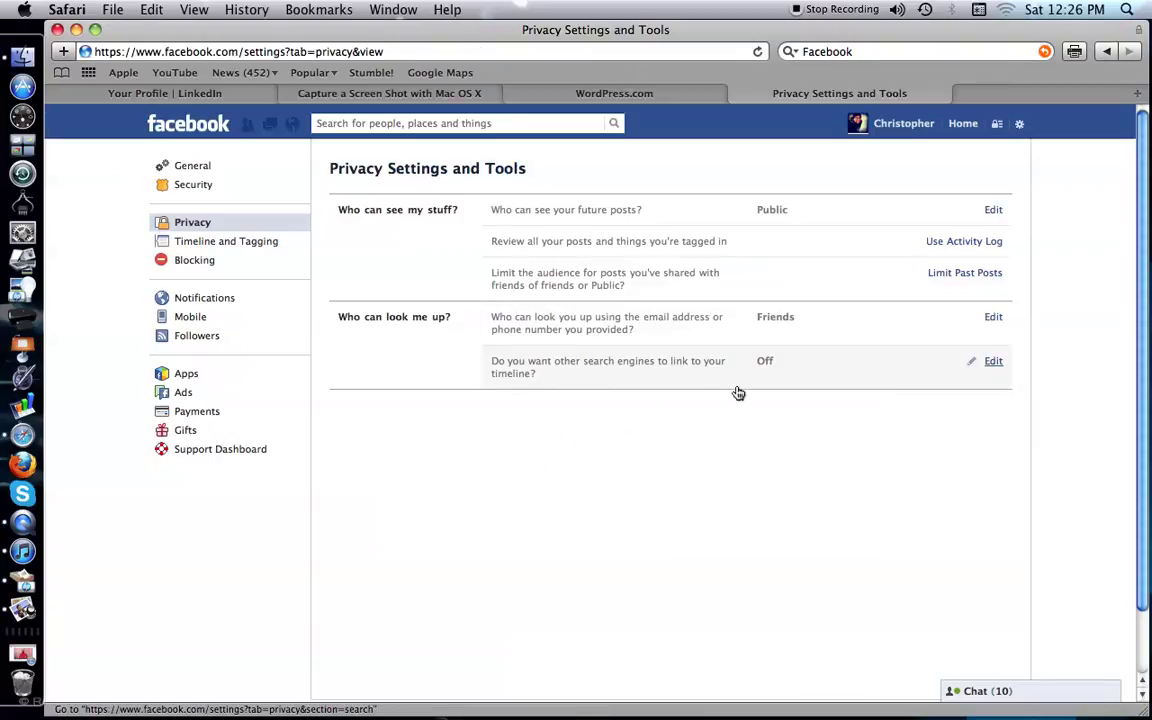
{"action": "left_click", "coordinate": [994, 363]}
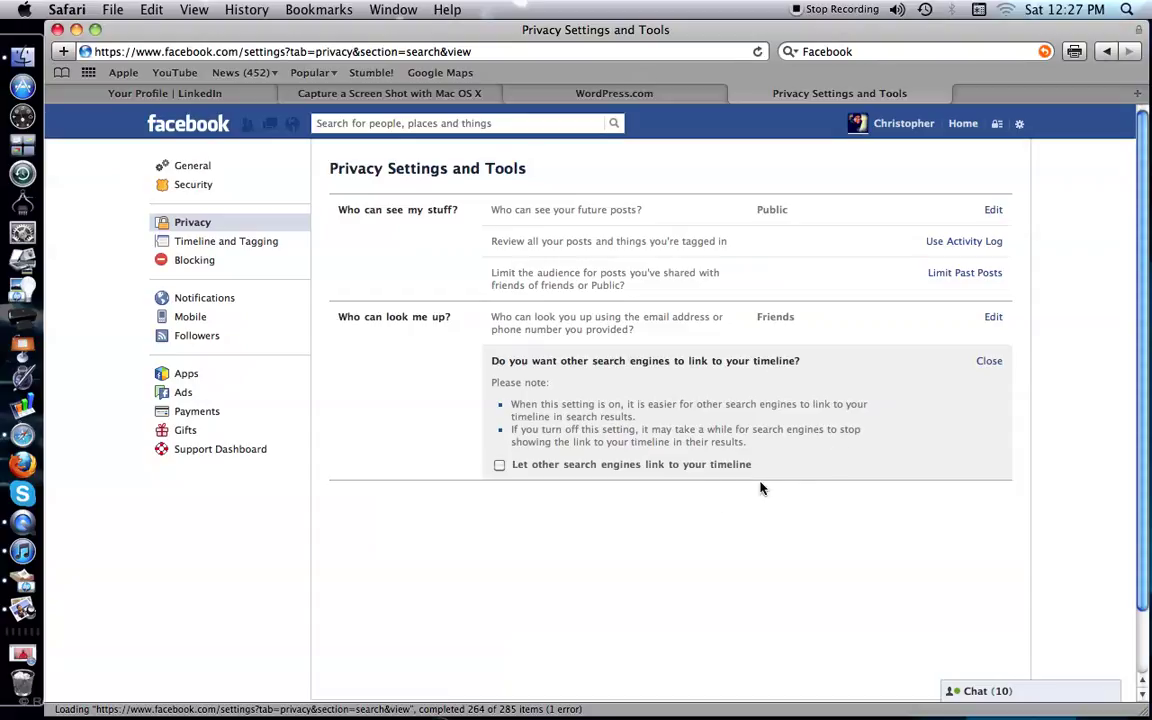
{"action": "left_click", "coordinate": [989, 364]}
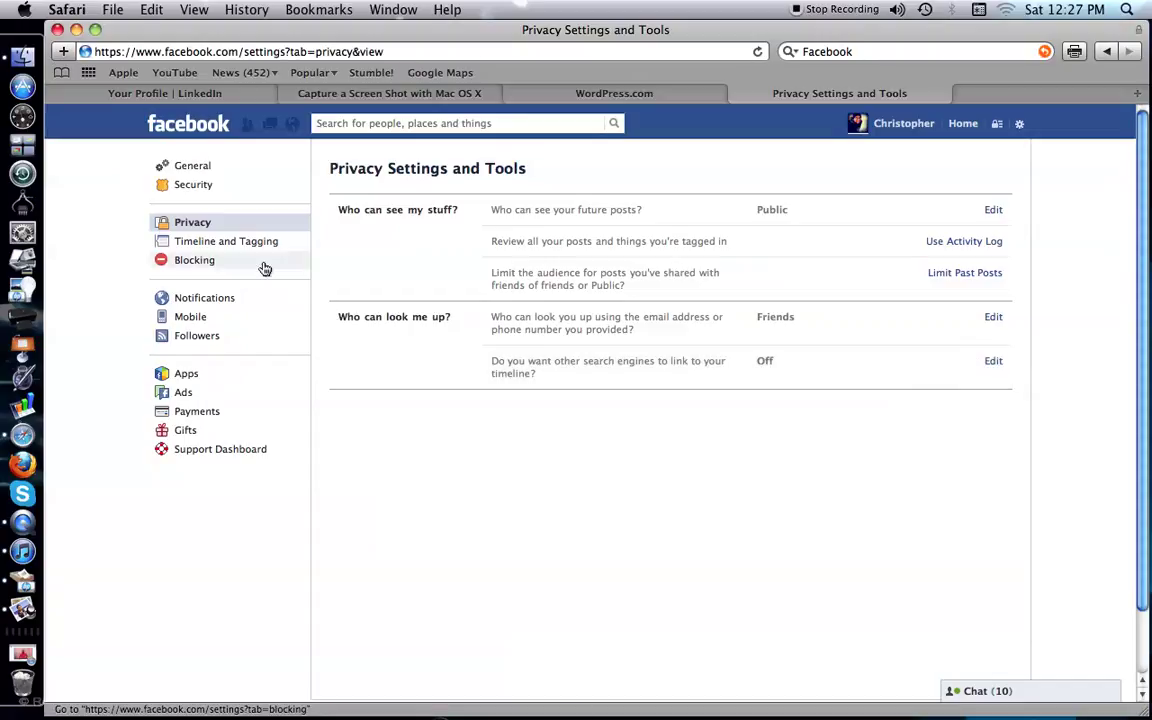
In Timeline and Tagging, inspect both "Who can add things to my timeline?" settings, keeping posting at Only Me and closing the tagged-post review unchanged
{"action": "left_click", "coordinate": [229, 248]}
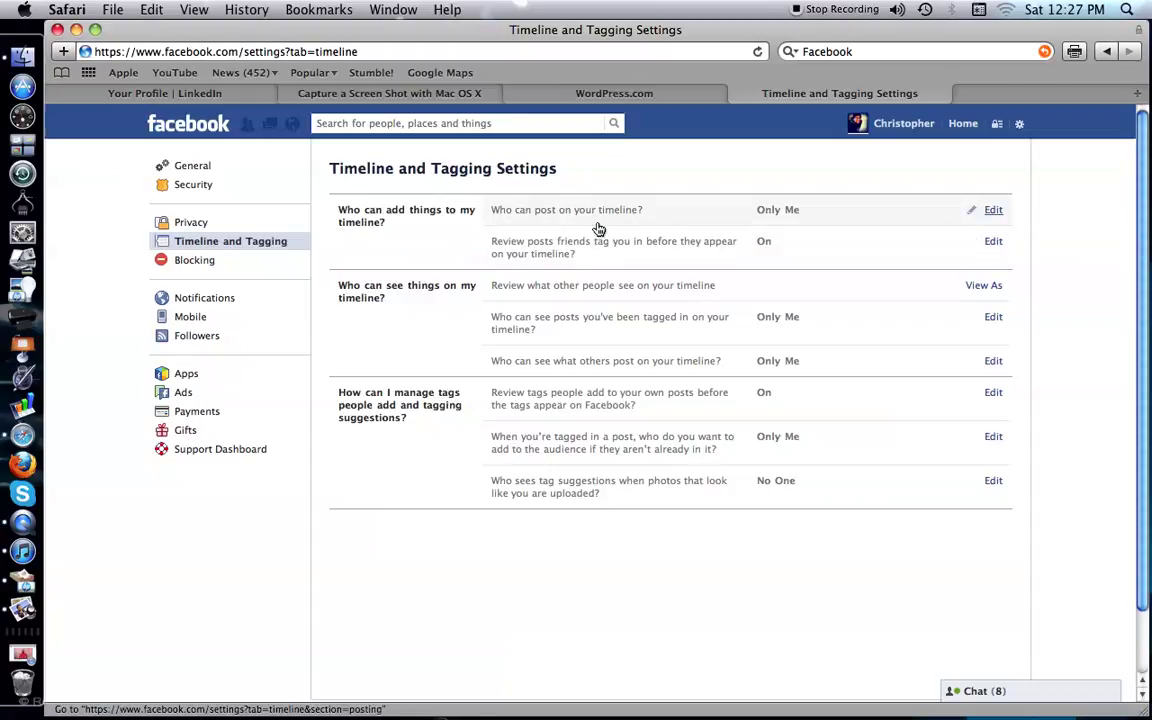
{"action": "left_click", "coordinate": [993, 212]}
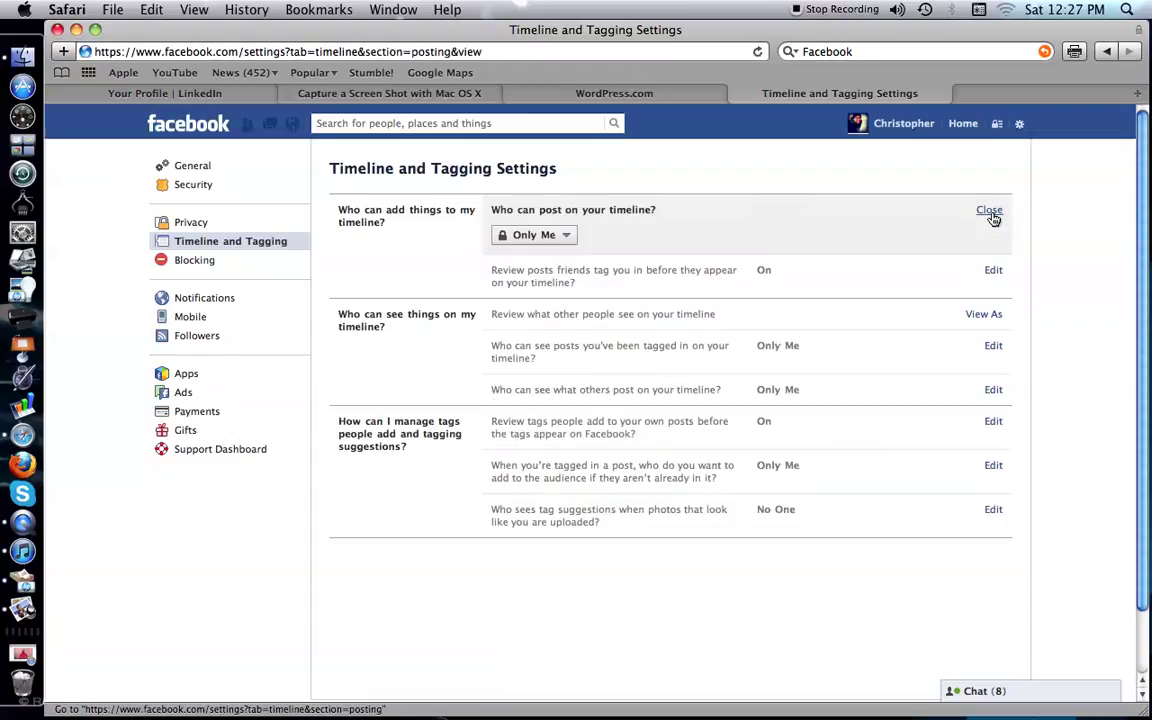
{"action": "left_click", "coordinate": [566, 237]}
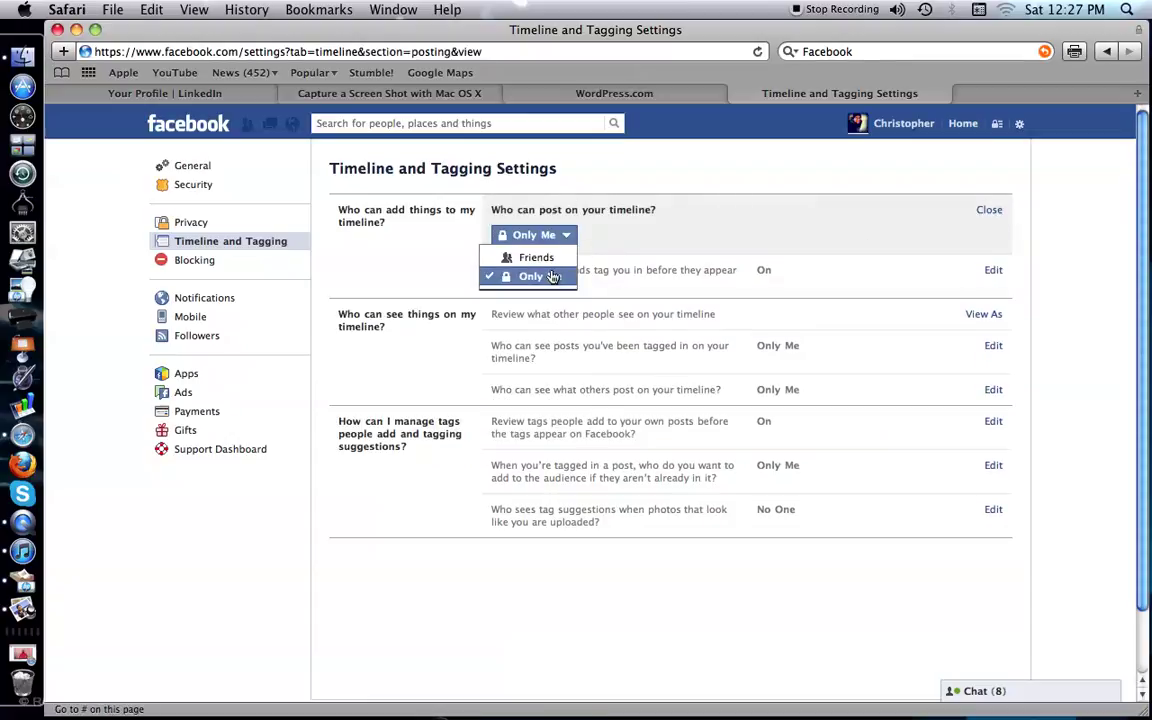
{"action": "left_click", "coordinate": [538, 276]}
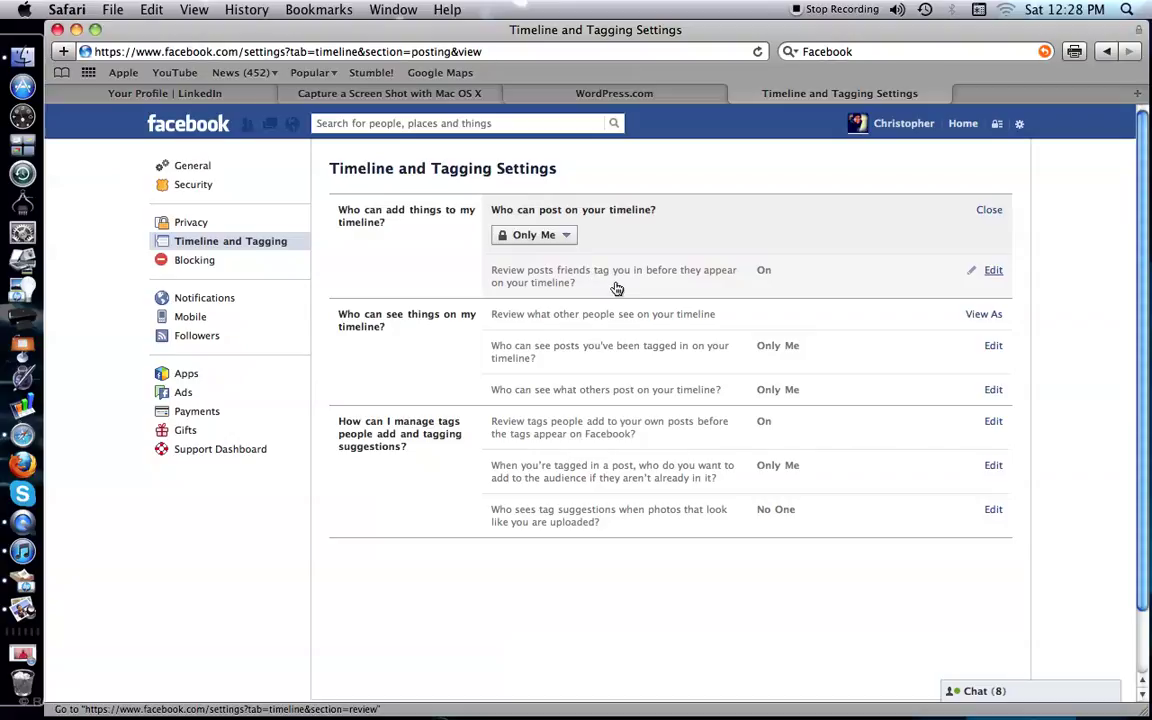
{"action": "left_click", "coordinate": [570, 240]}
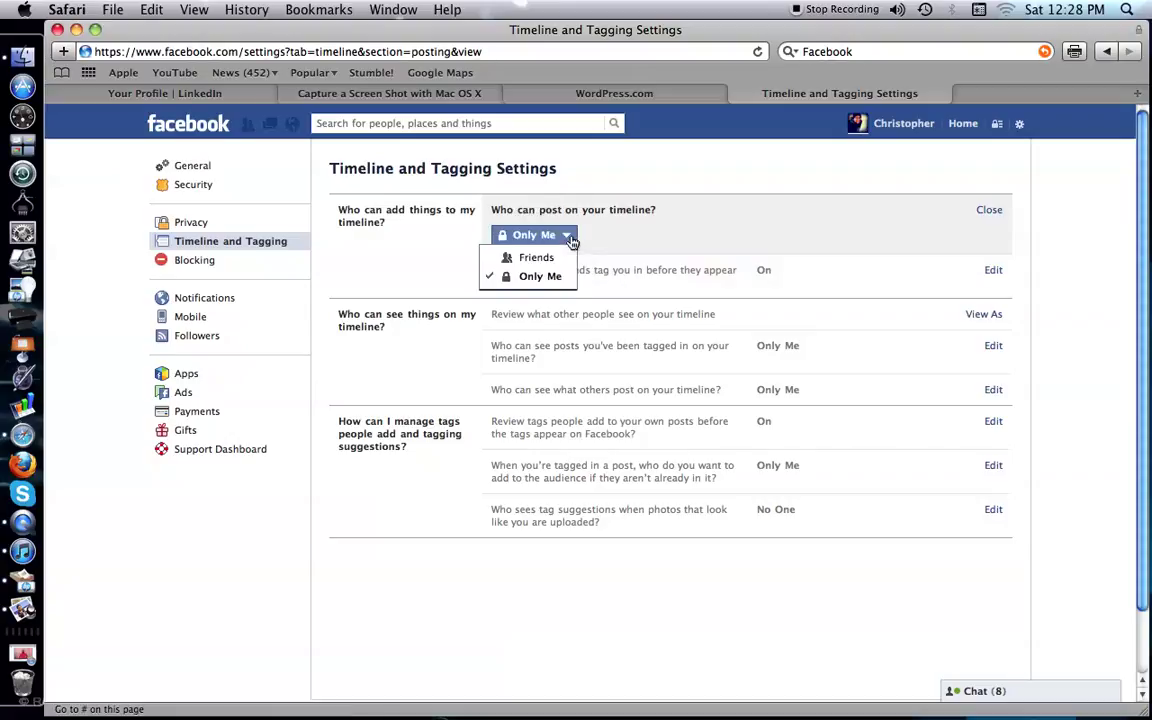
{"action": "left_click", "coordinate": [571, 241]}
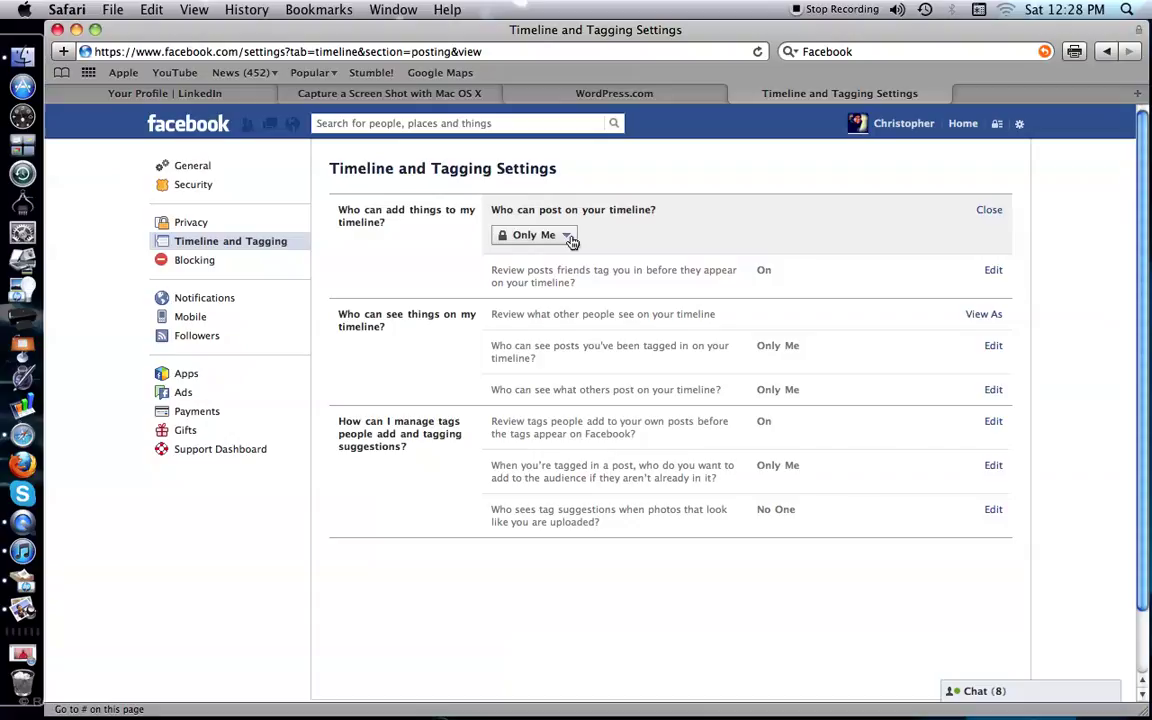
{"action": "left_click", "coordinate": [571, 241]}
{"action": "left_click", "coordinate": [530, 275]}
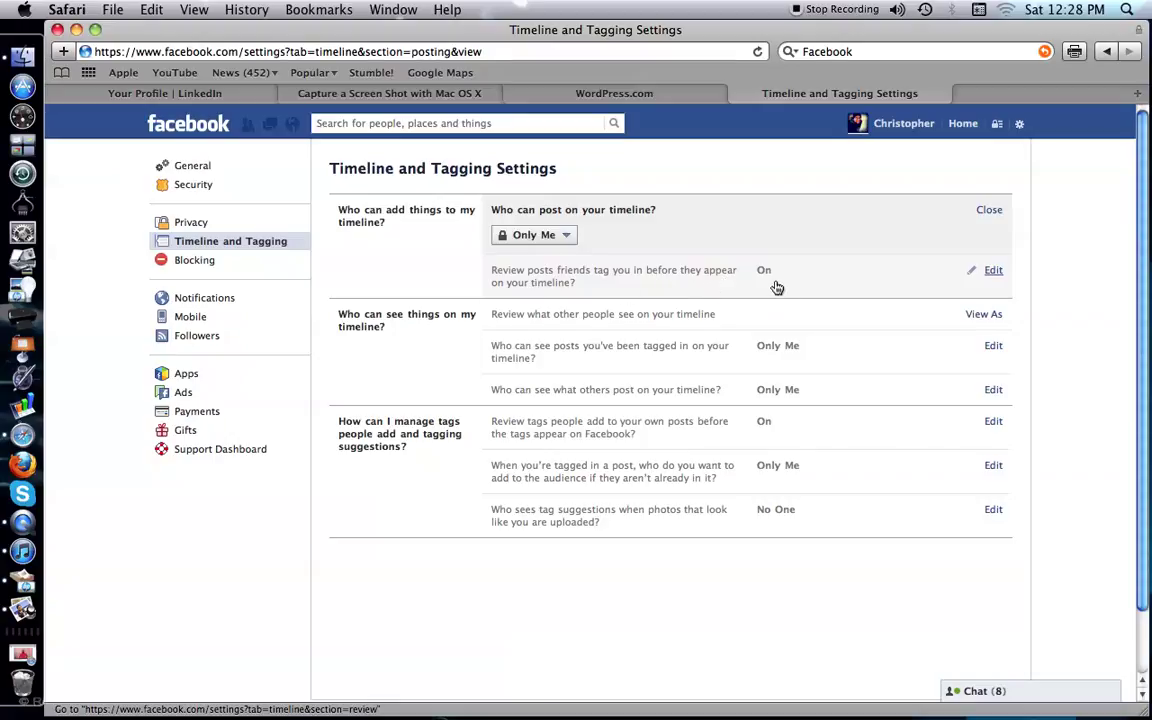
{"action": "left_click", "coordinate": [994, 275]}
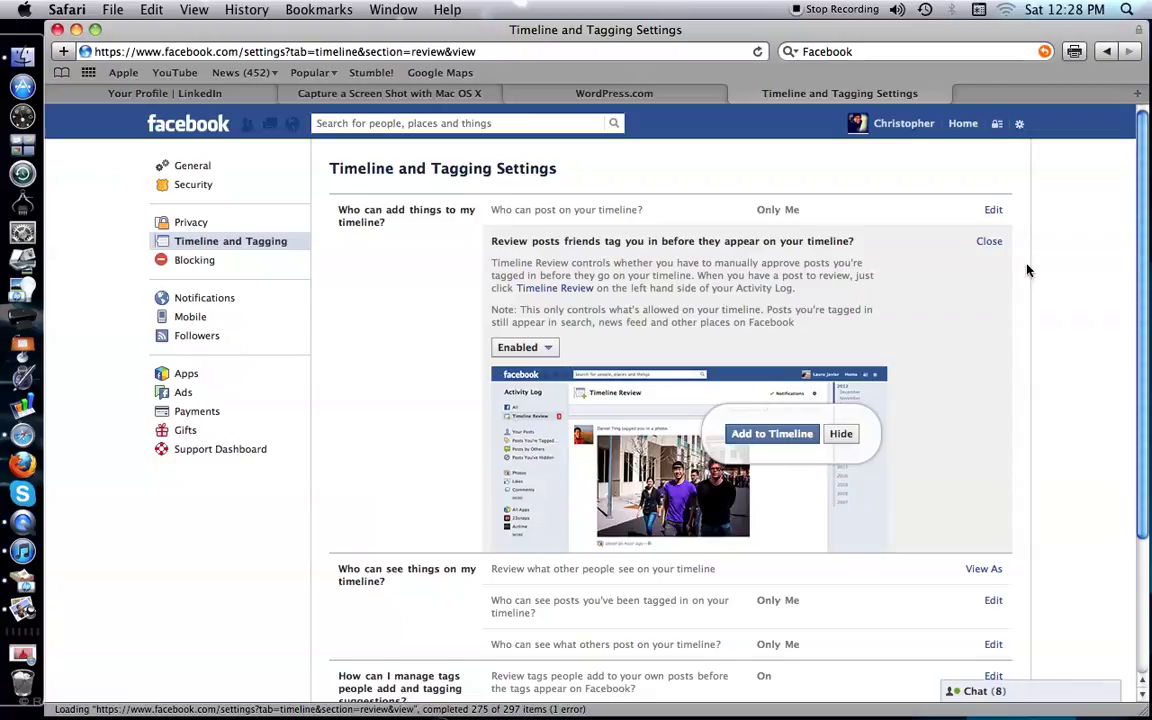
{"action": "left_click", "coordinate": [989, 241]}
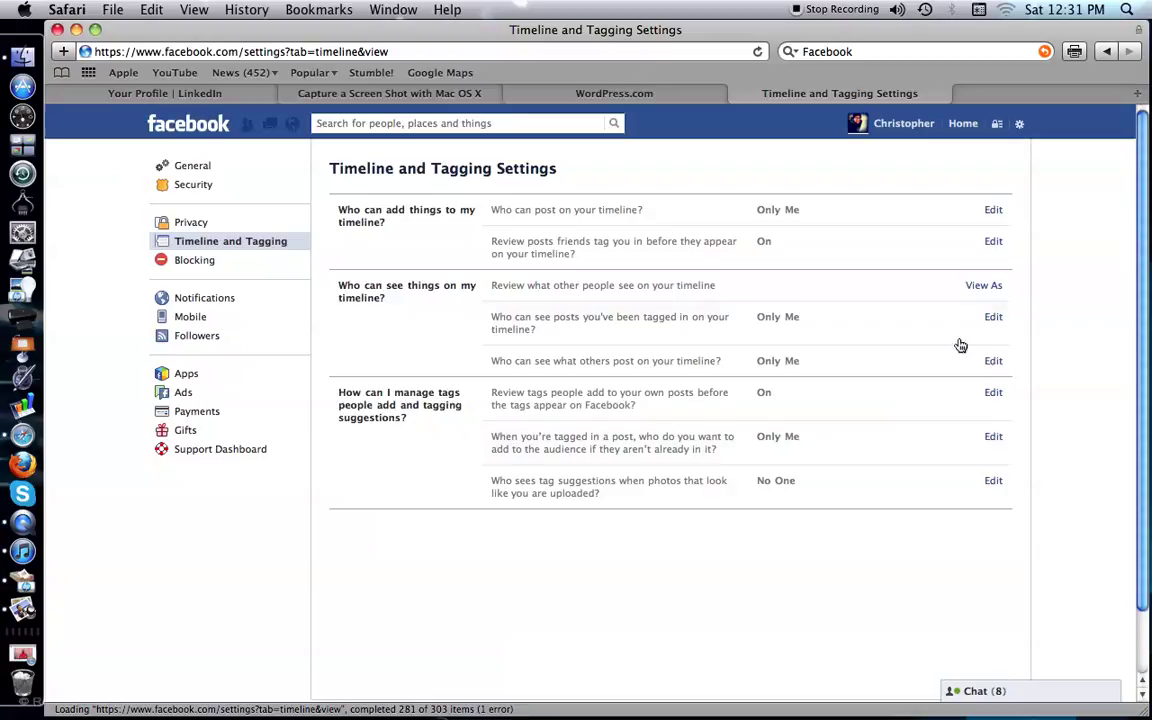
Preview the timeline as the public sees it, dismiss the tip and look through the whole profile page
{"action": "left_click", "coordinate": [978, 293]}
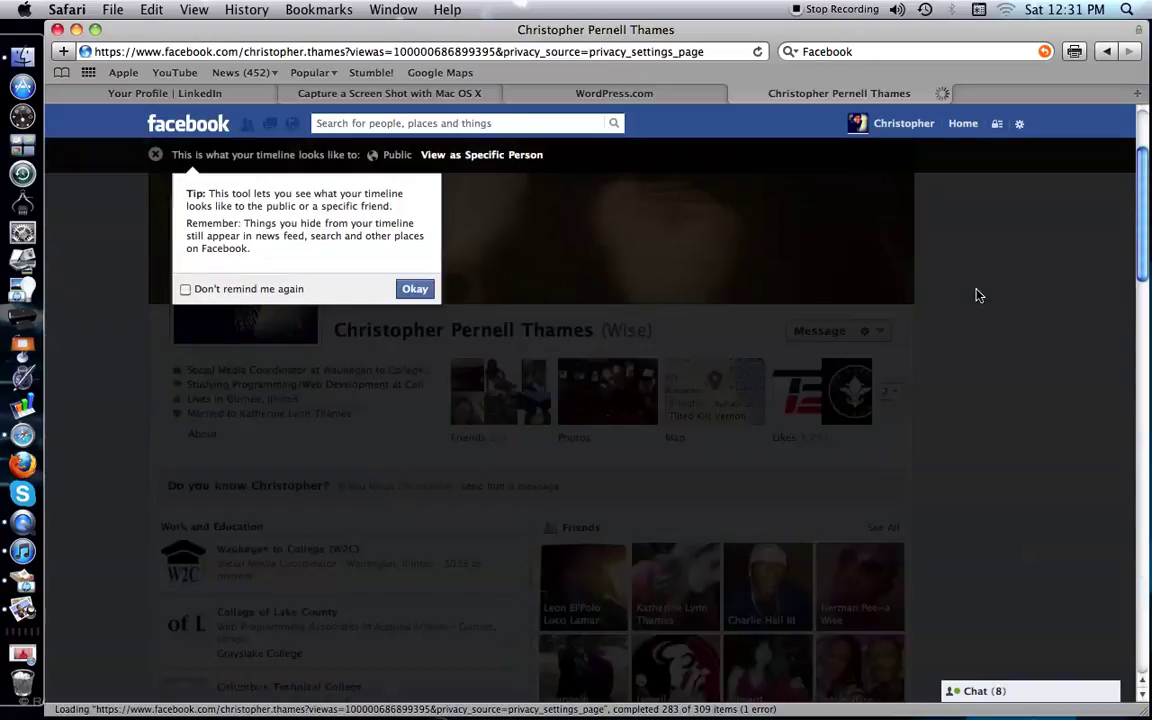
{"action": "left_click", "coordinate": [414, 289]}
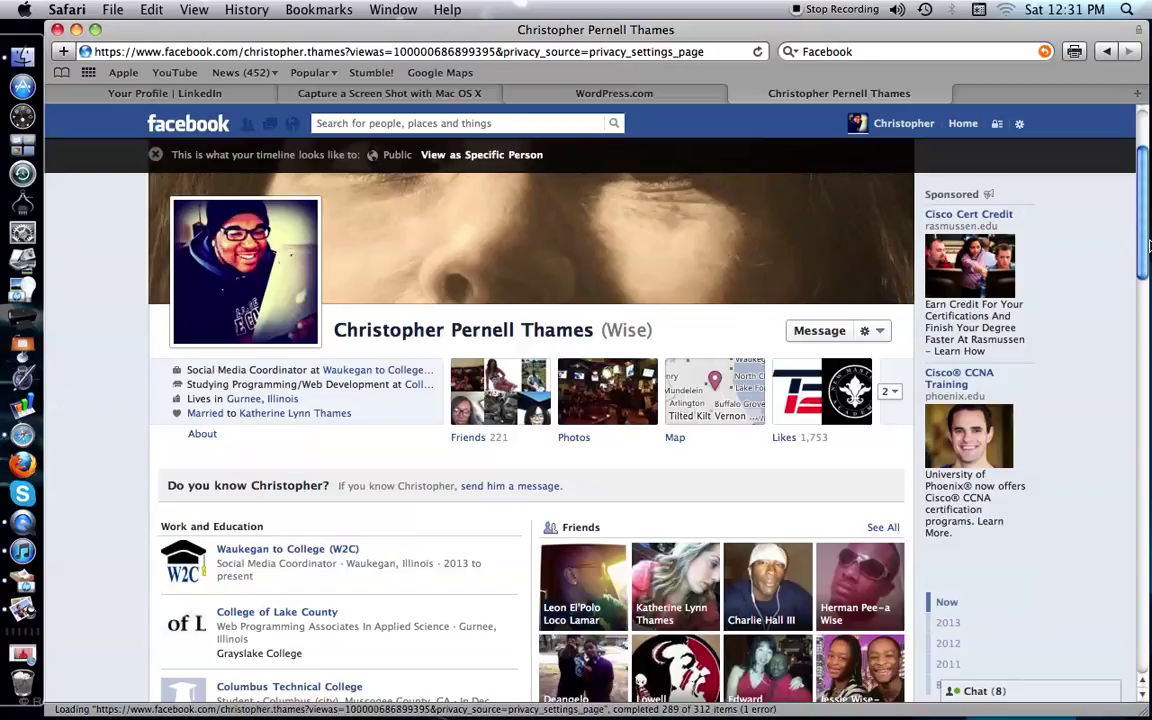
{"action": "scroll", "coordinate": [1148, 190], "scroll_direction": "up", "scroll_amount": 3}
{"action": "scroll", "coordinate": [1148, 190], "scroll_direction": "up", "scroll_amount": 1}
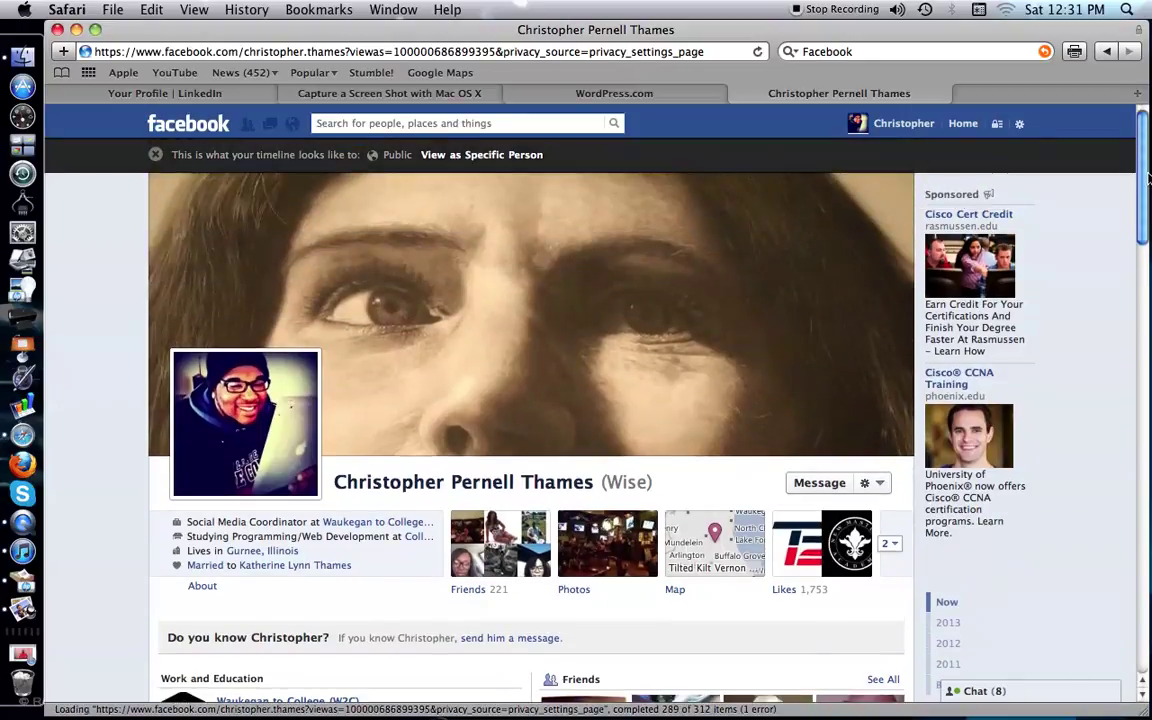
{"action": "scroll", "coordinate": [1145, 185], "scroll_direction": "down", "scroll_amount": 1}
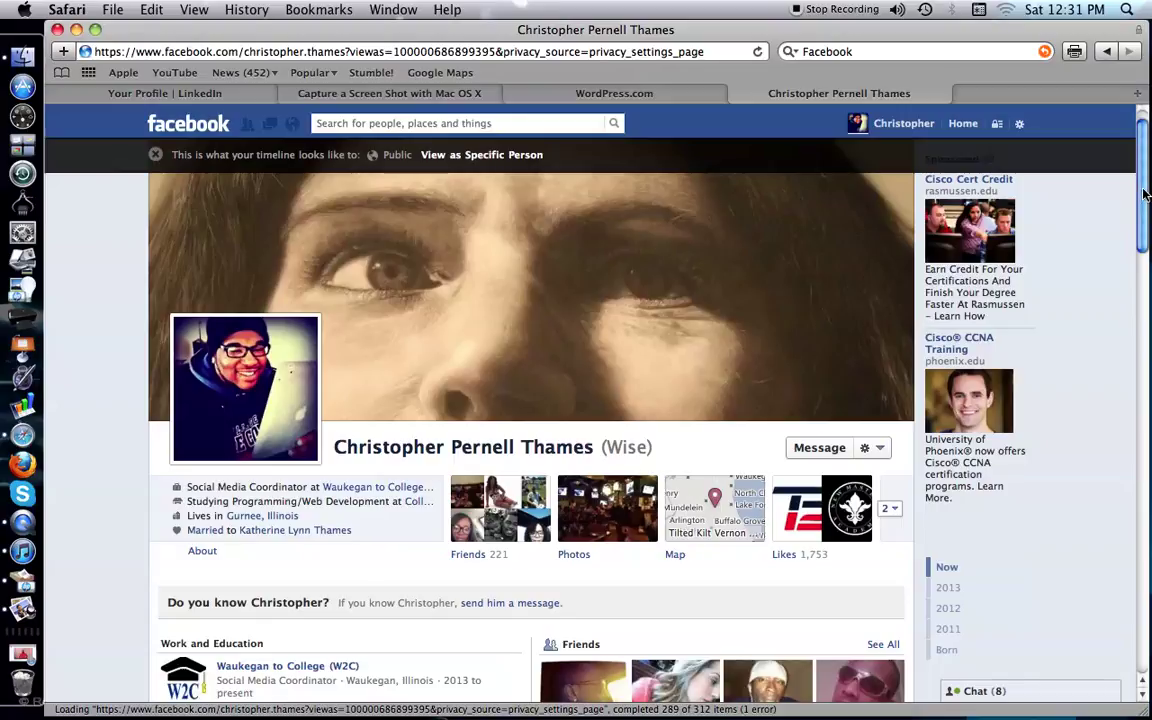
{"action": "scroll", "coordinate": [1145, 192], "scroll_direction": "up", "scroll_amount": 1}
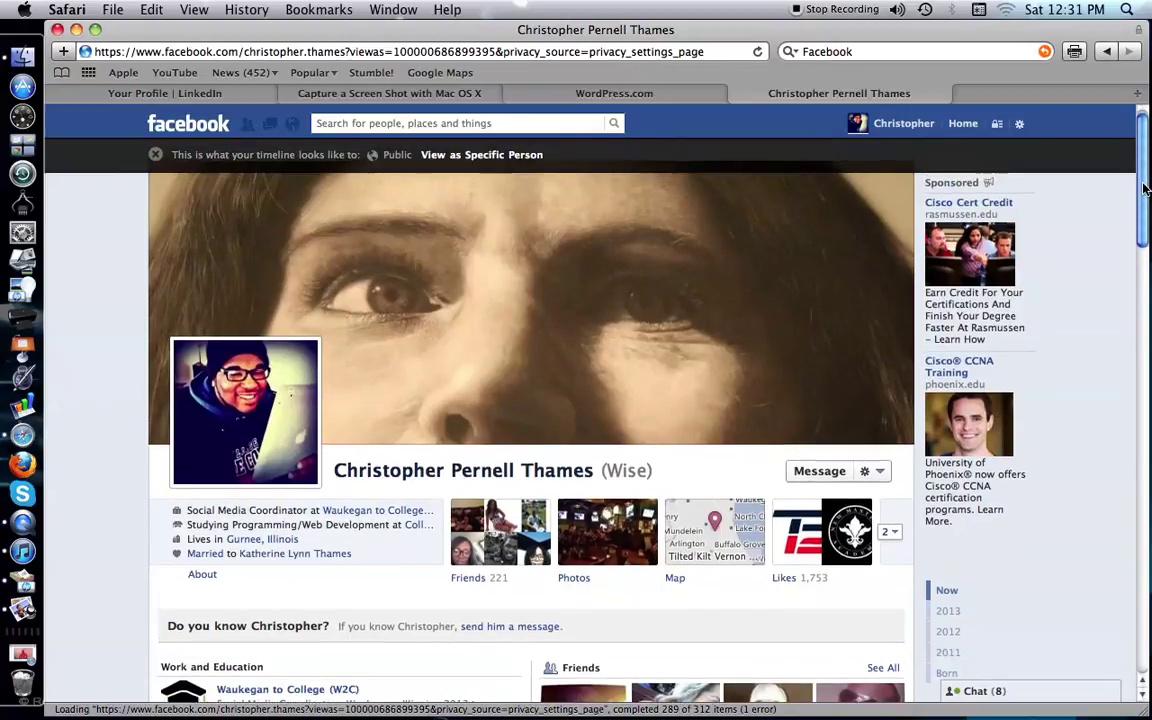
{"action": "left_click_drag", "start_coordinate": [1145, 192], "coordinate": [1148, 493]}
{"action": "left_click_drag", "start_coordinate": [1148, 454], "coordinate": [1133, 165]}
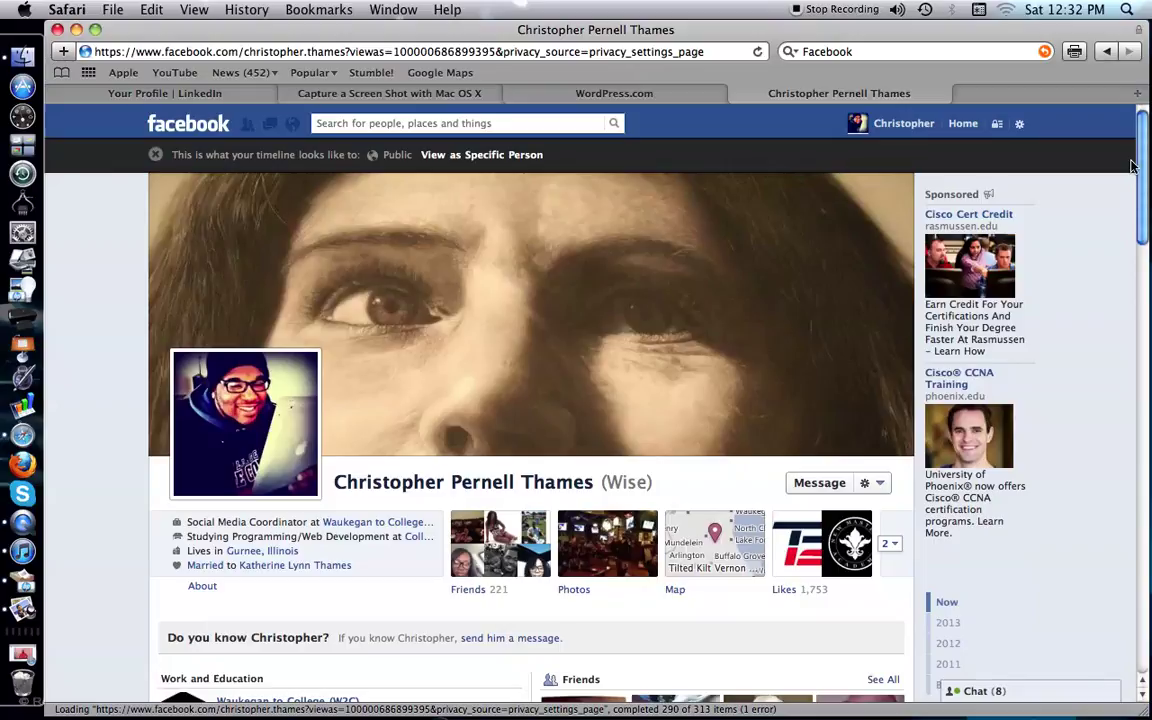